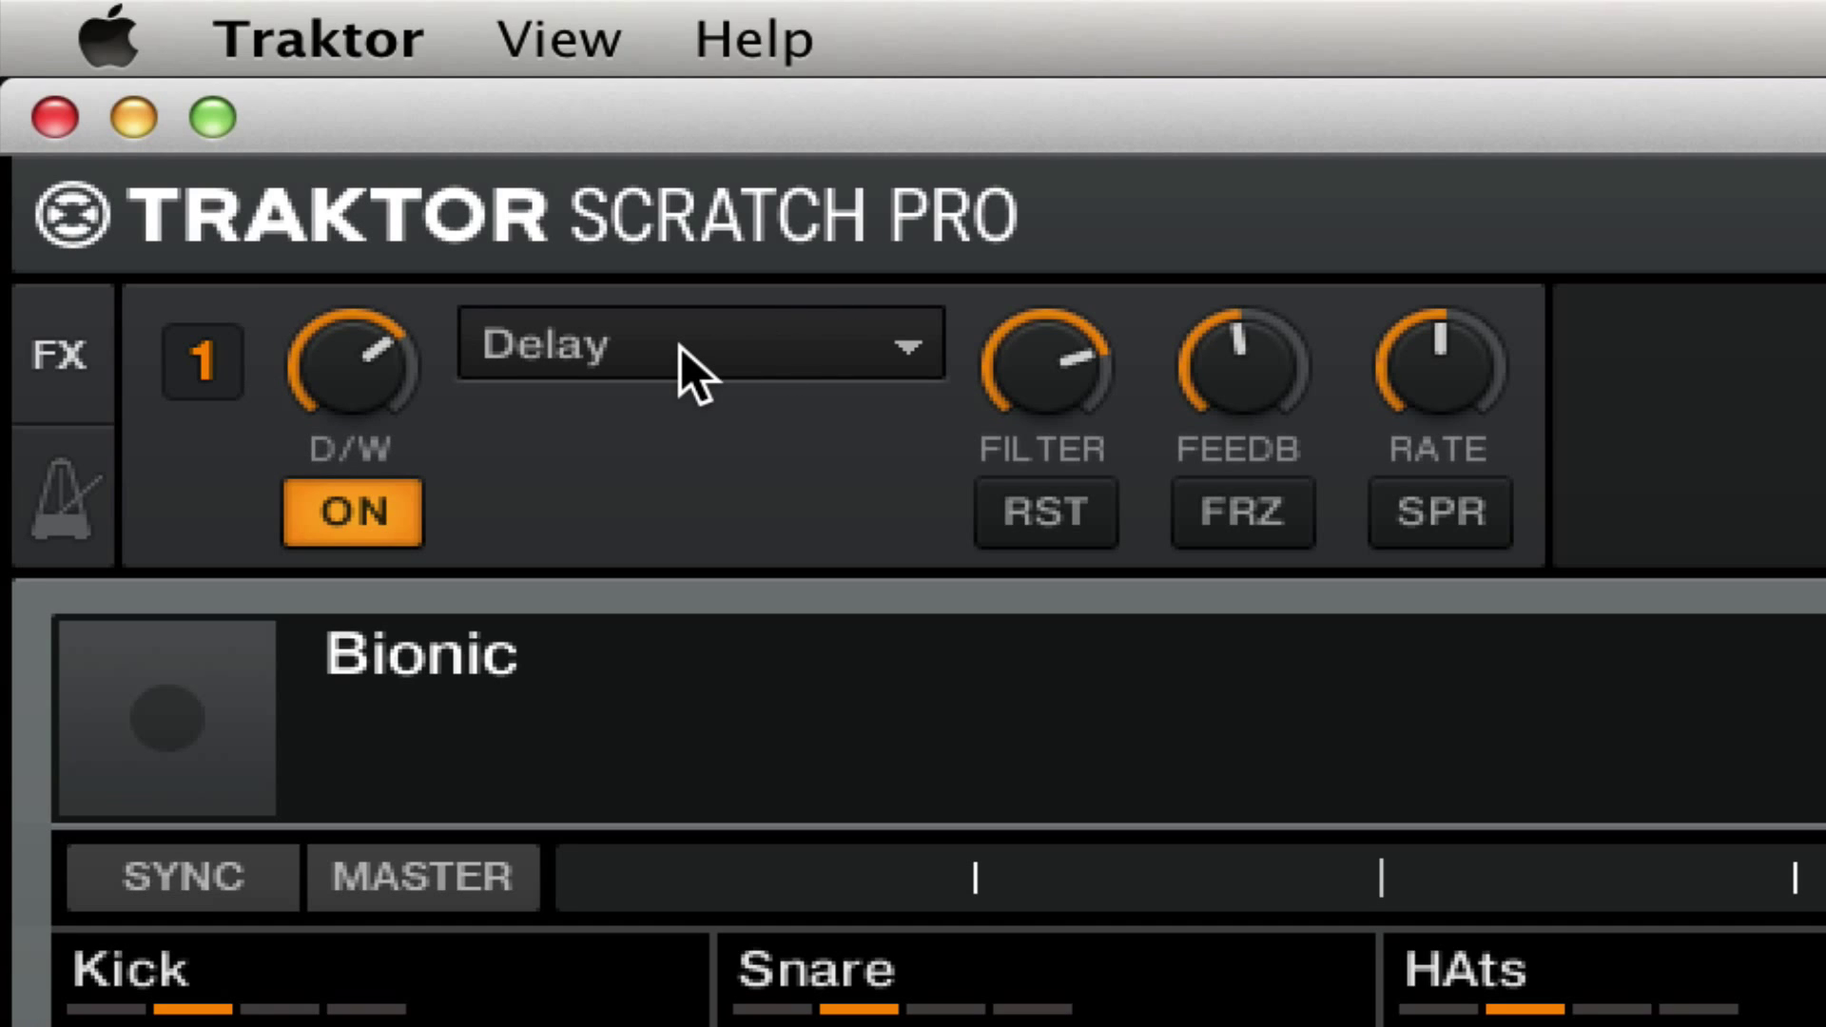
- Switch FX unit 1 to Group mode, then back to Single mode with the Delay effect
left_click(200, 366)
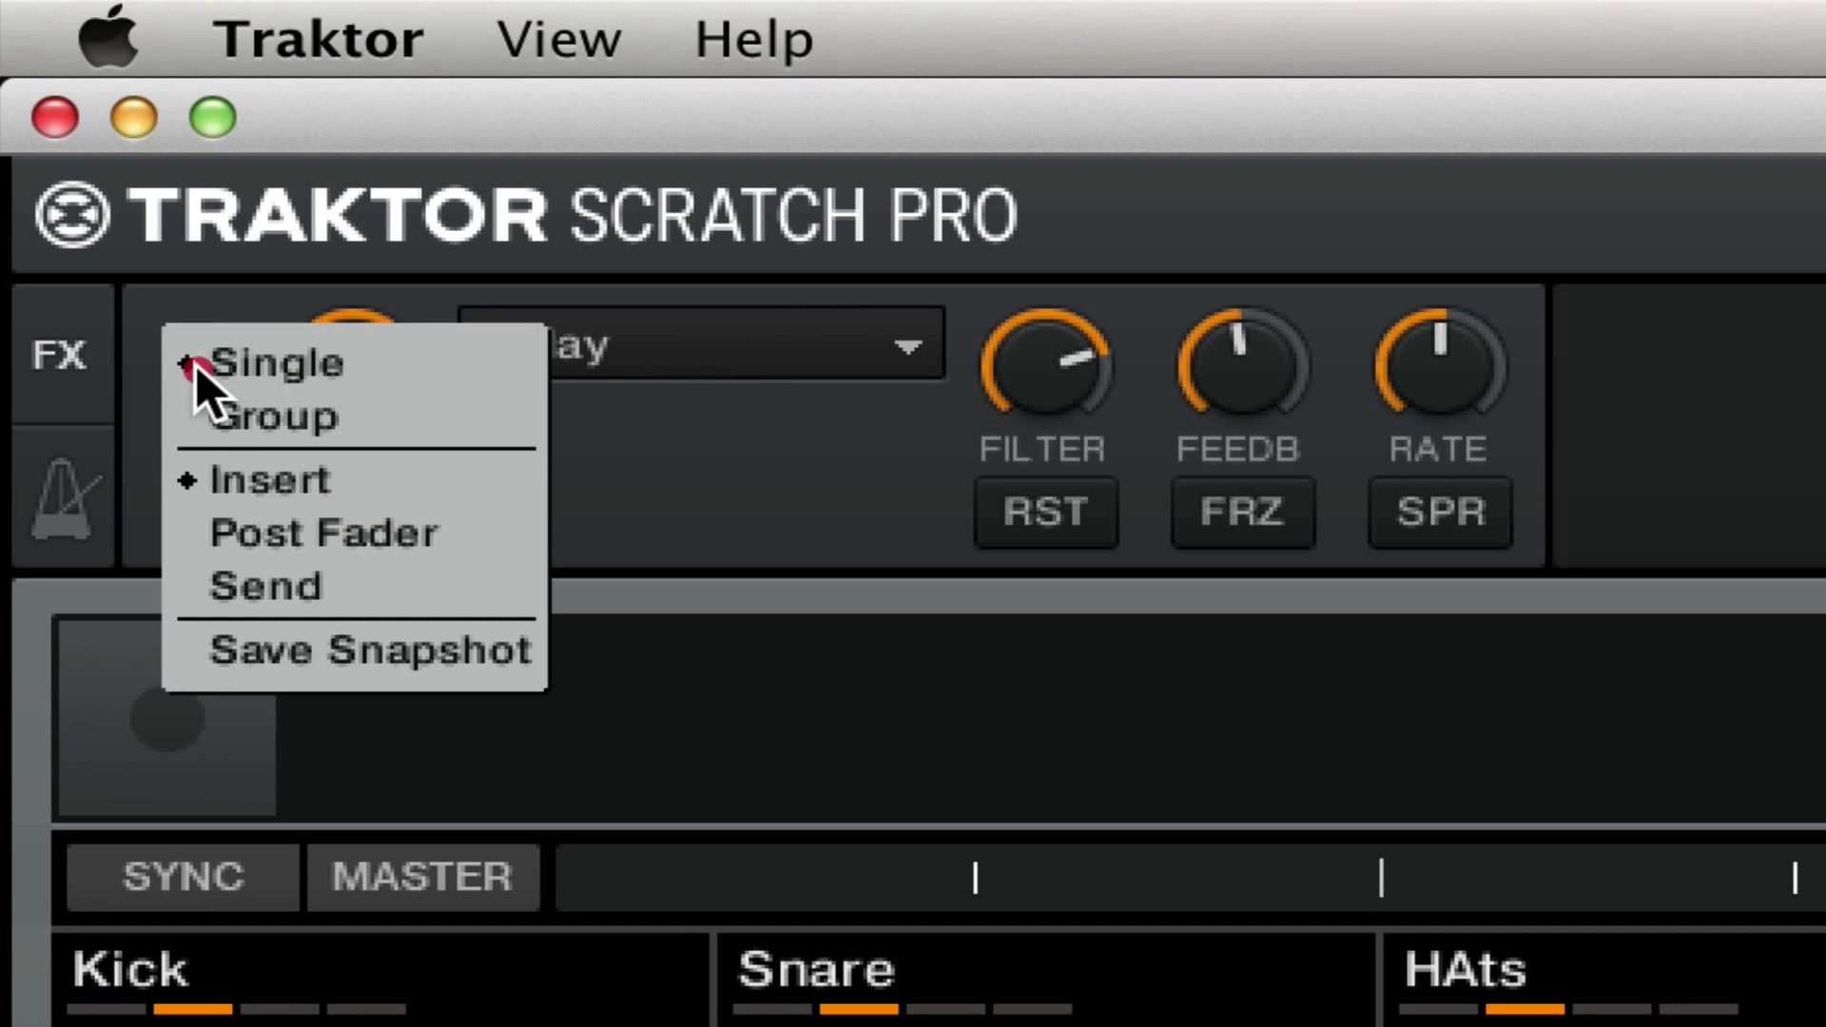
left_click(409, 423)
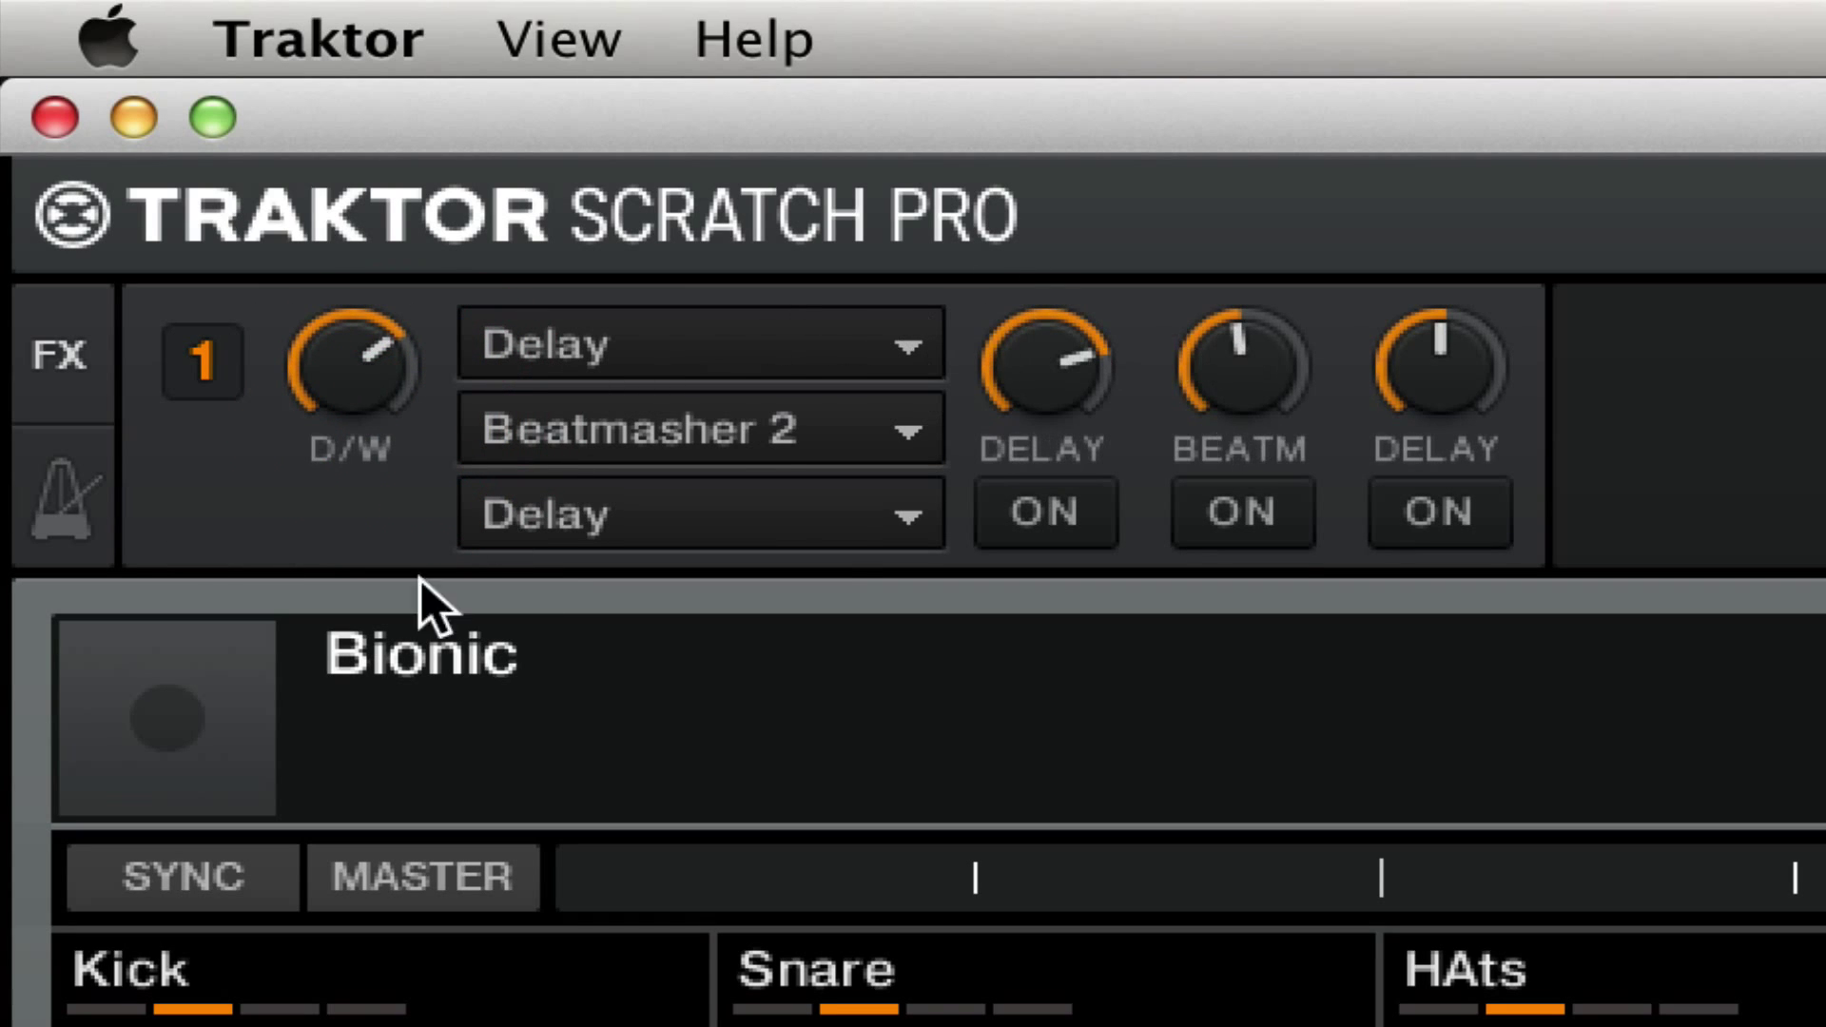
mouse_move(1236, 419)
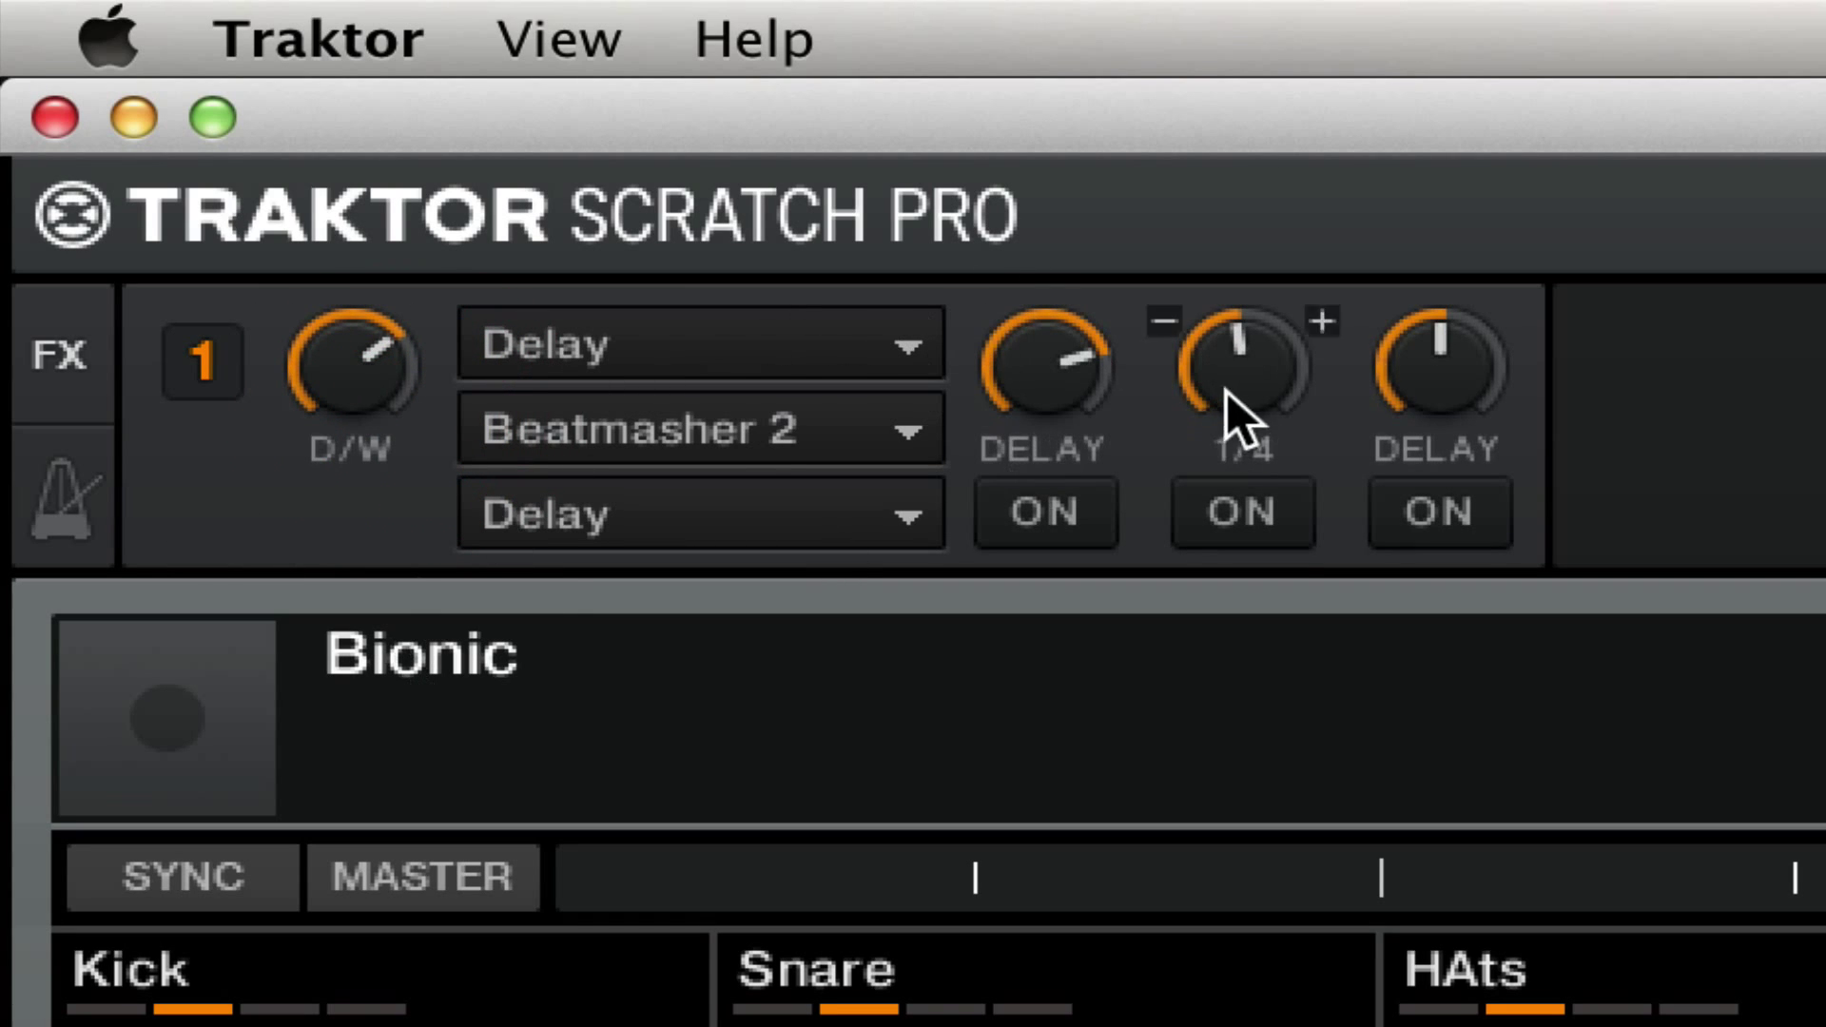
left_click(205, 369)
left_click(359, 367)
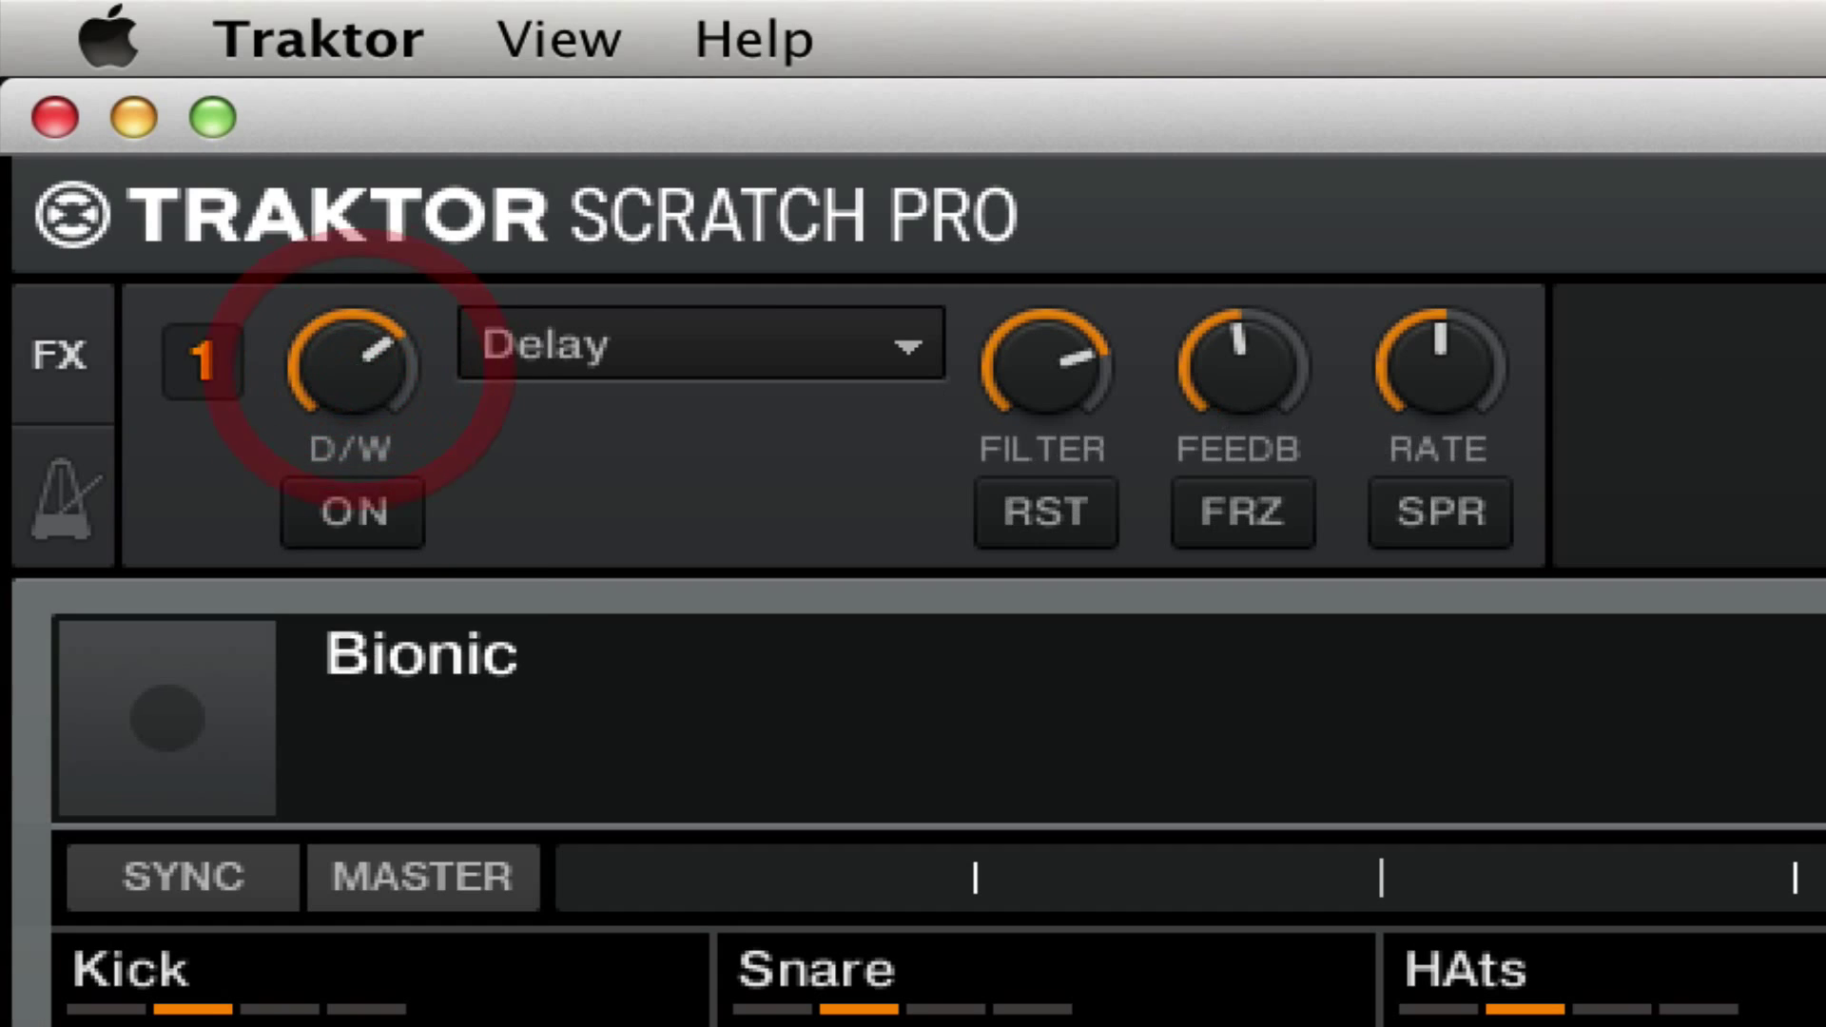
mouse_move(948, 400)
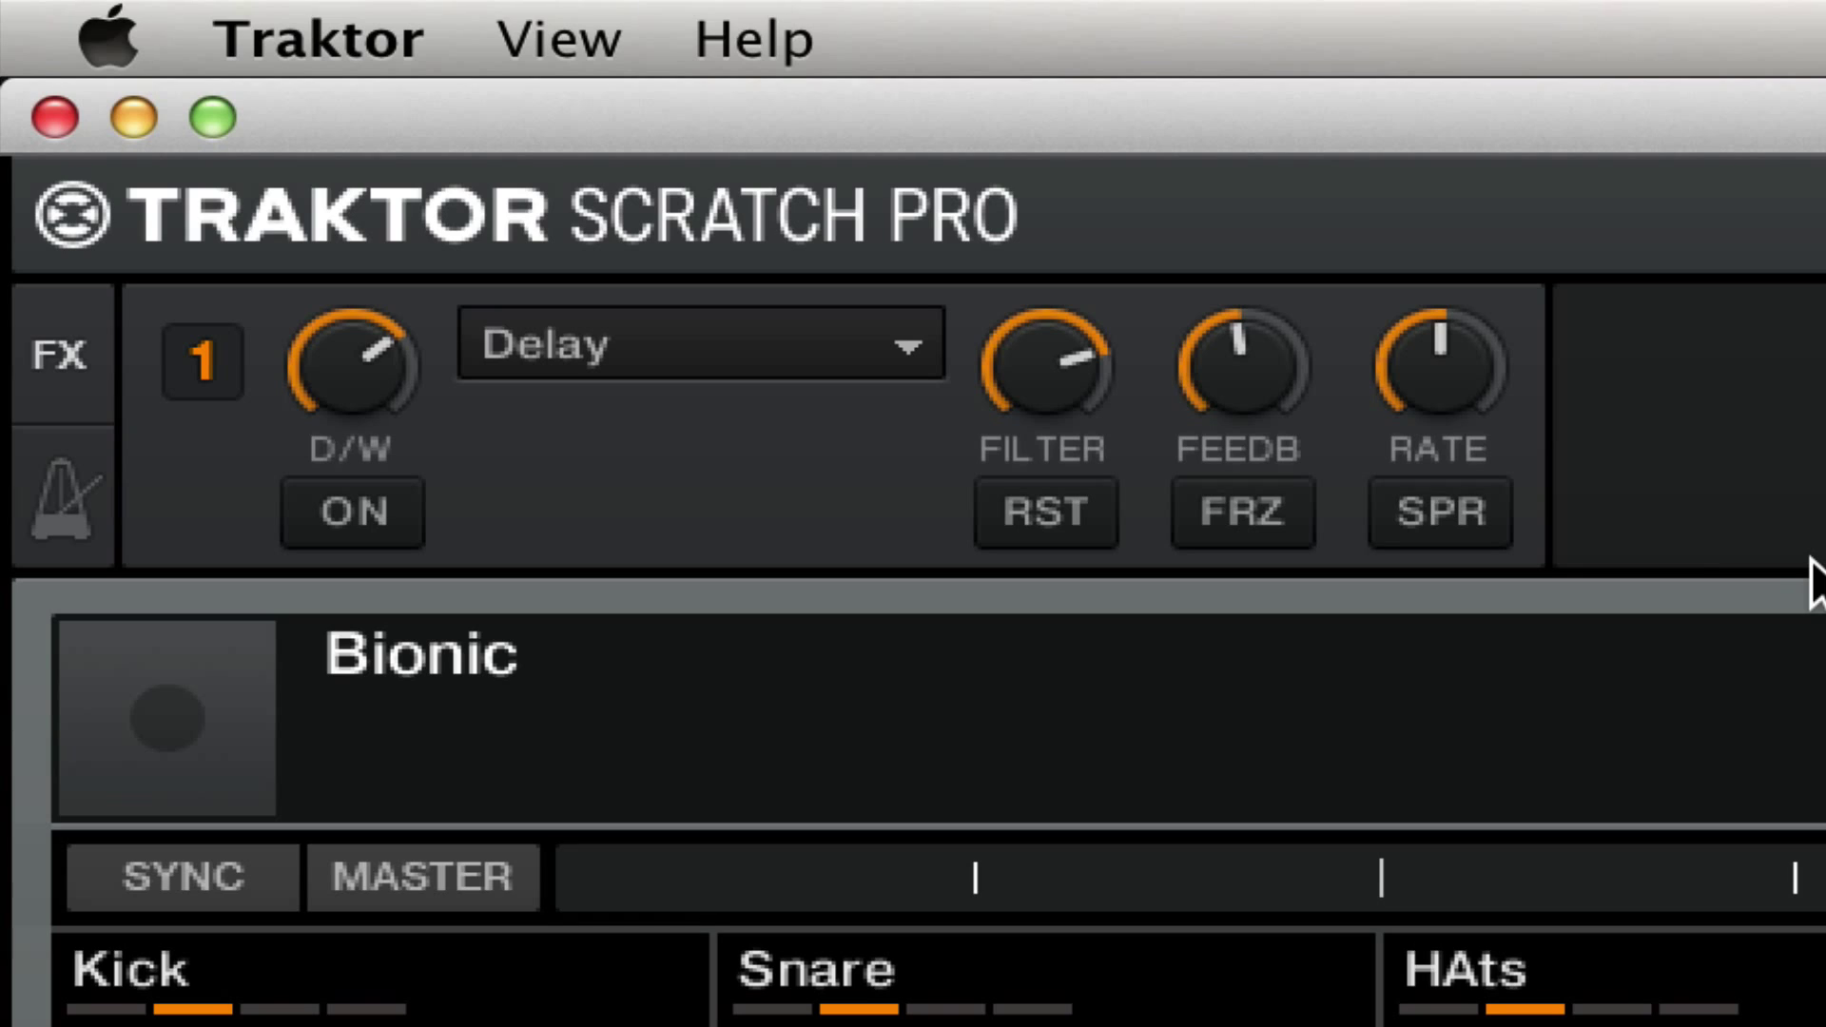
- Turn the Delay on, engage FRZ to freeze its tail, then switch the Delay off with freeze kept
left_click(385, 509)
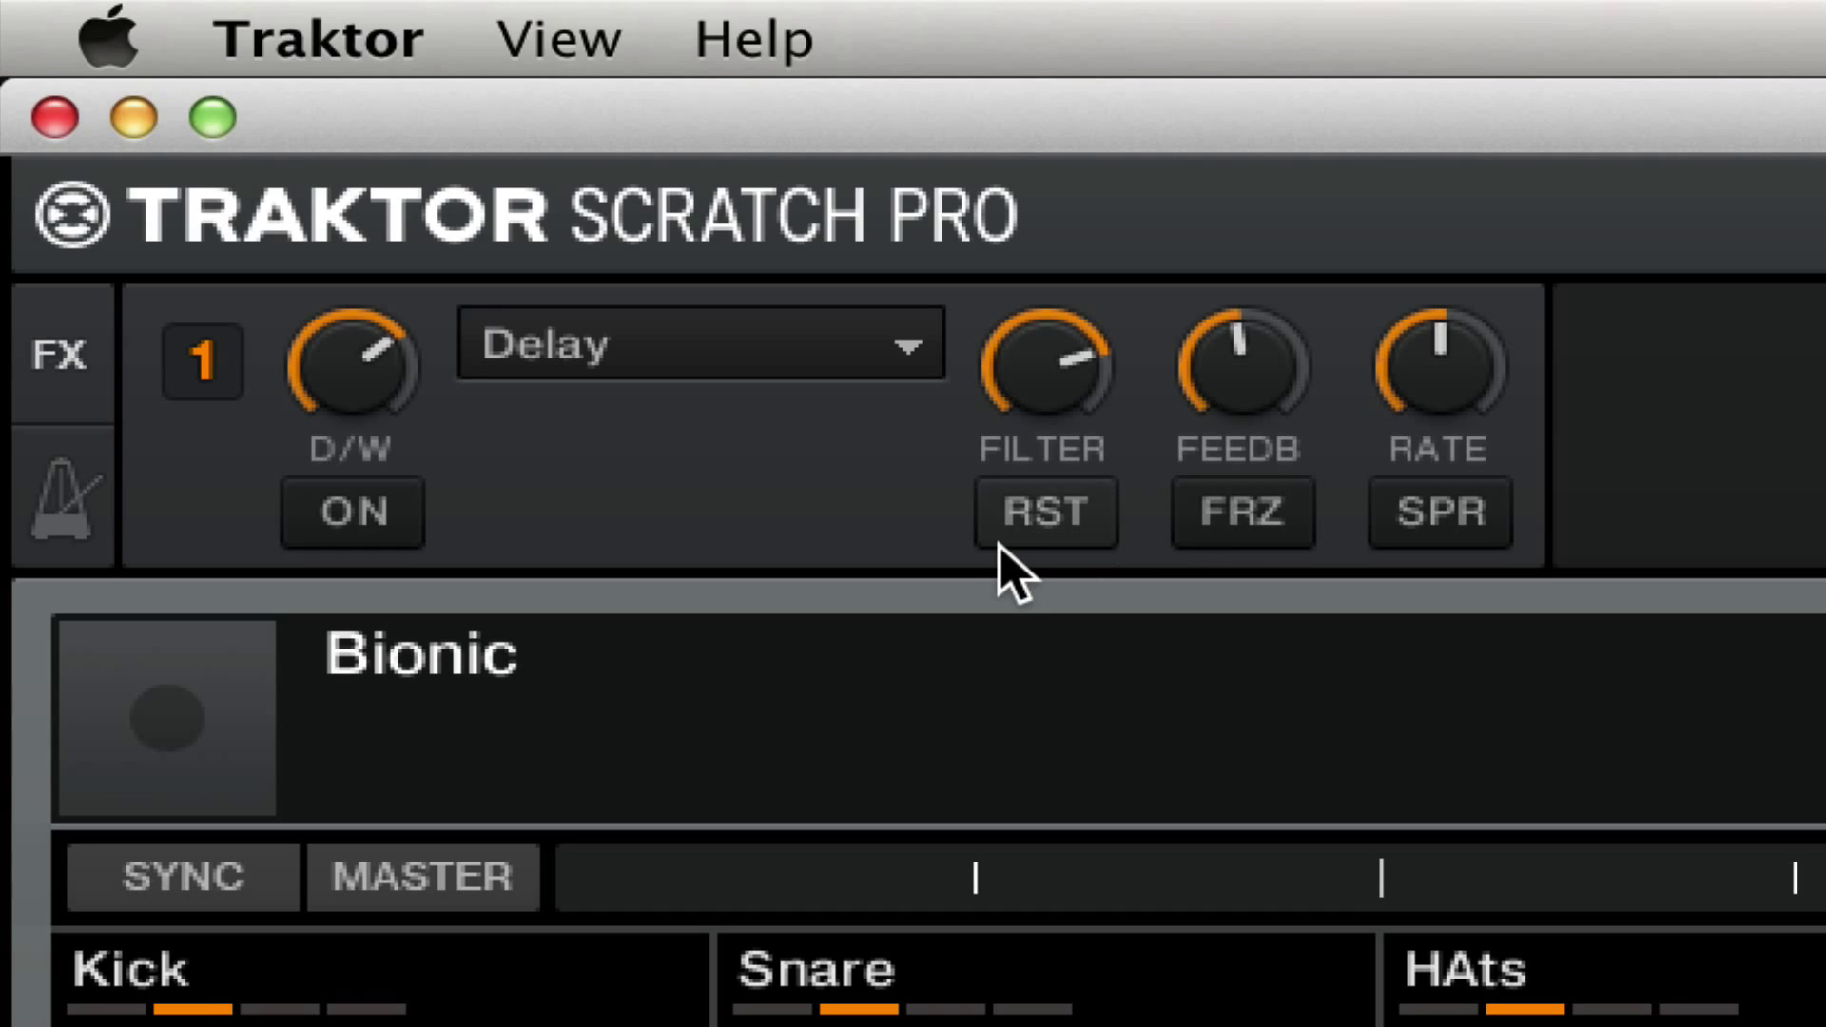
left_click(373, 534)
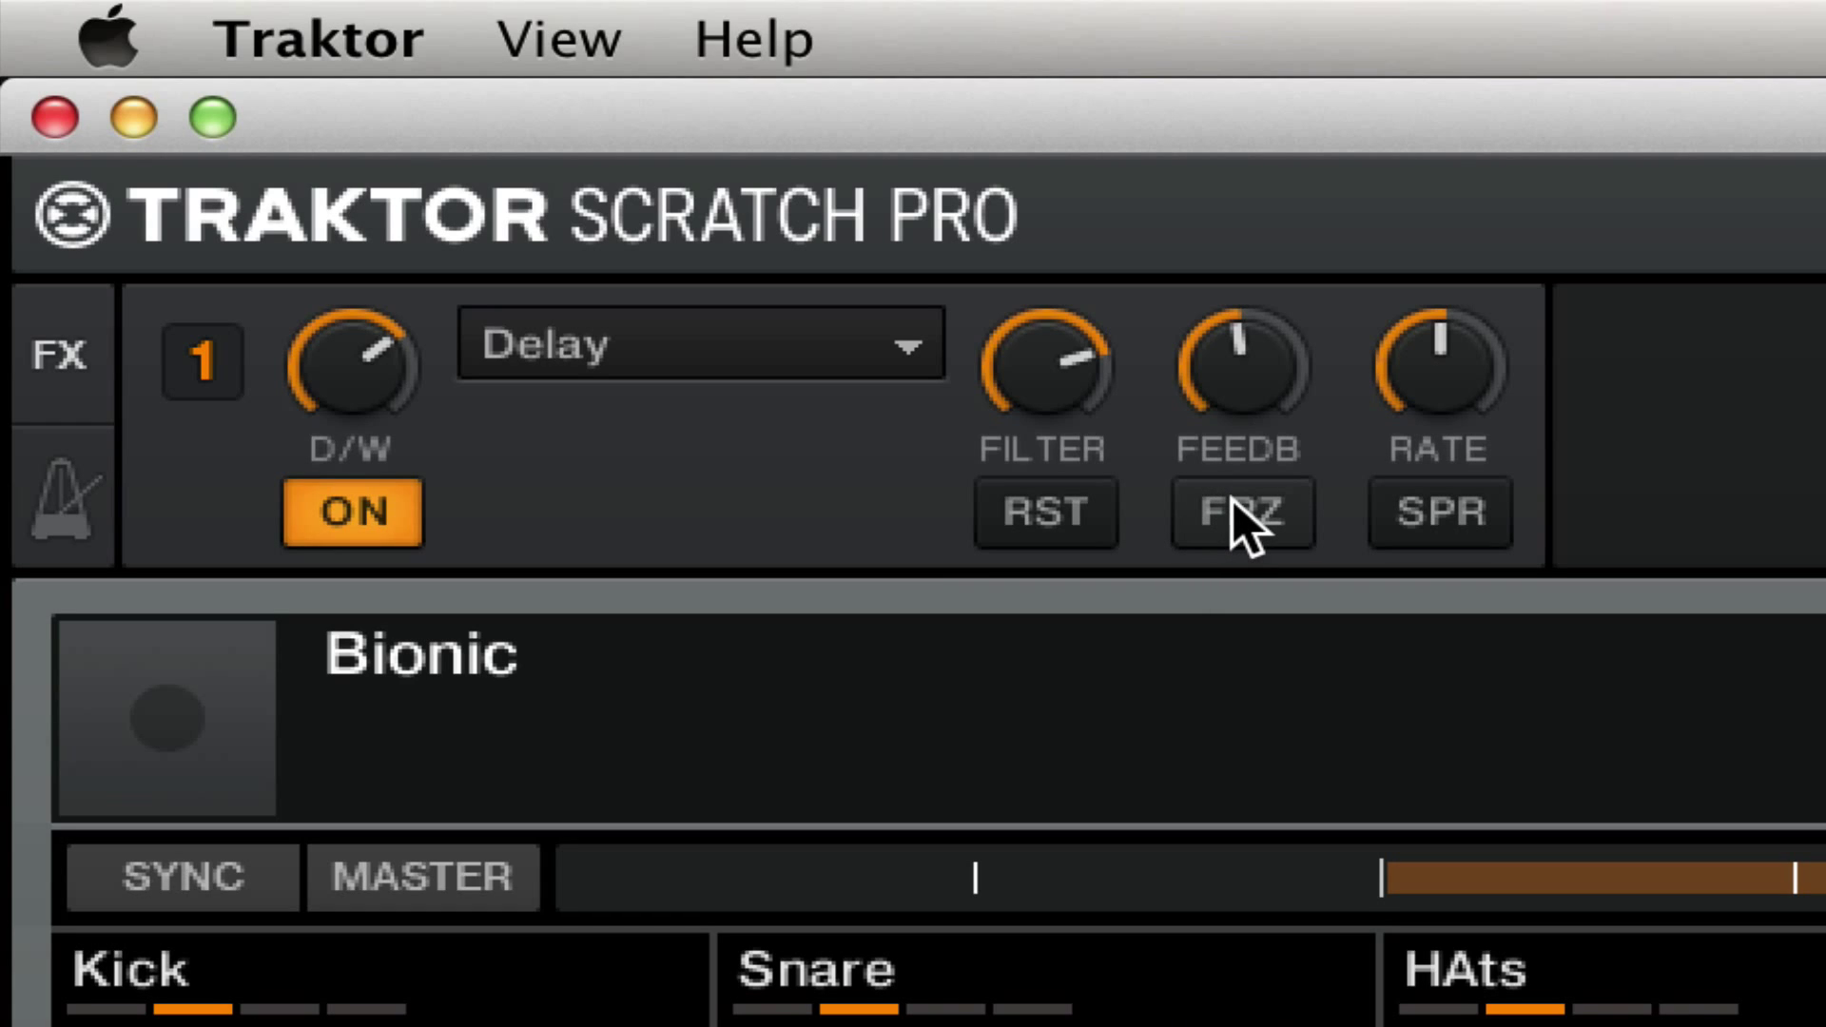
left_click(1246, 529)
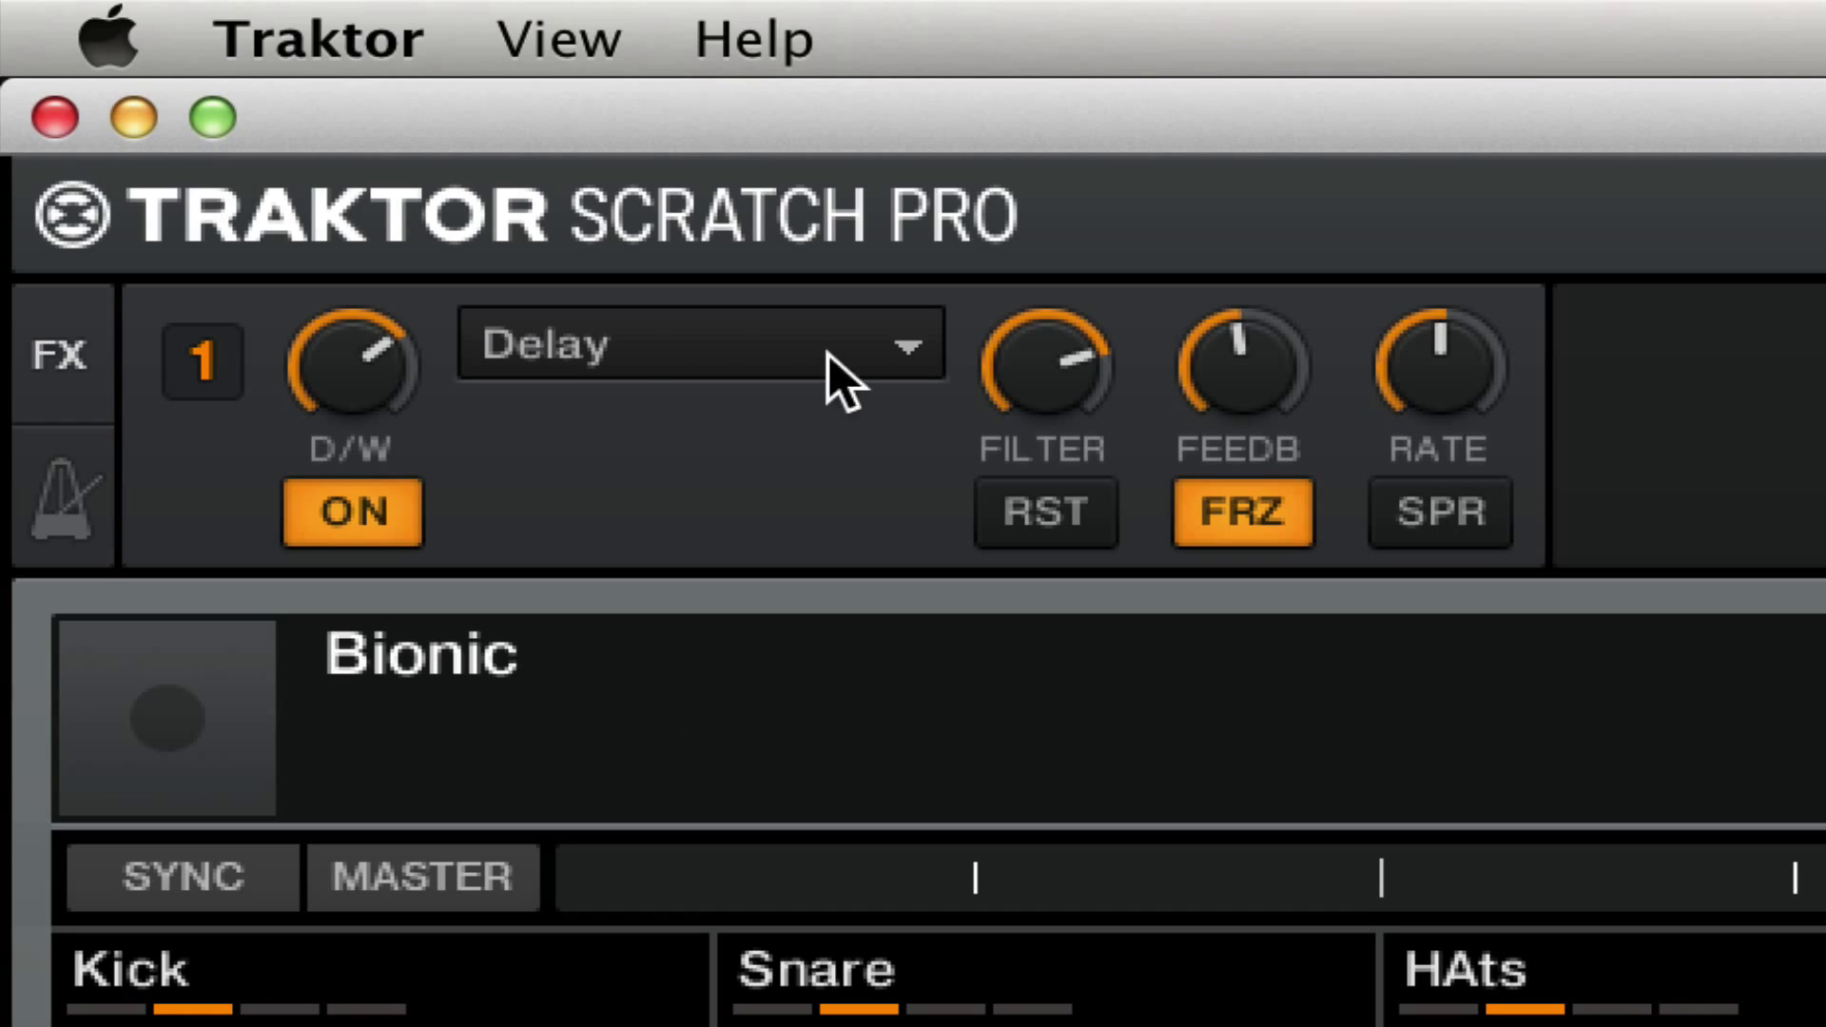
left_click(362, 506)
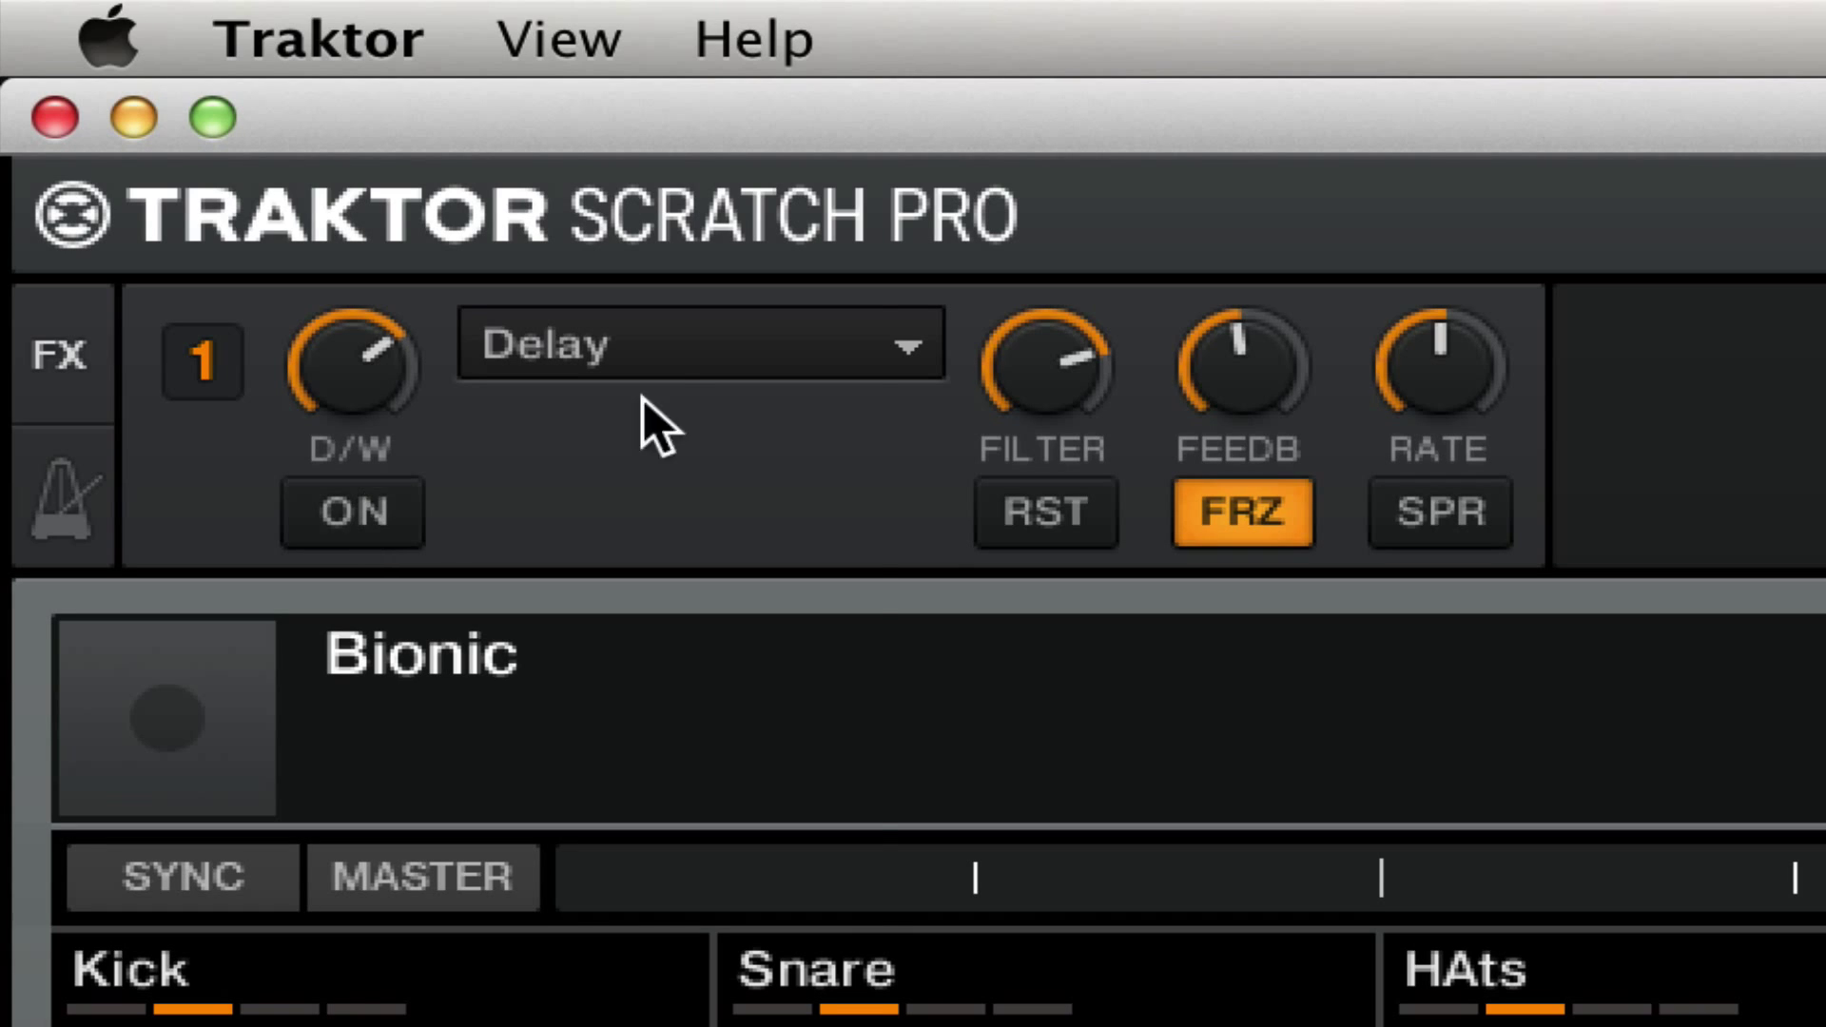
- Cycle FX unit 1's effect through Delay T3 and Ramp Delay, settling on Tape Delay
left_click(700, 351)
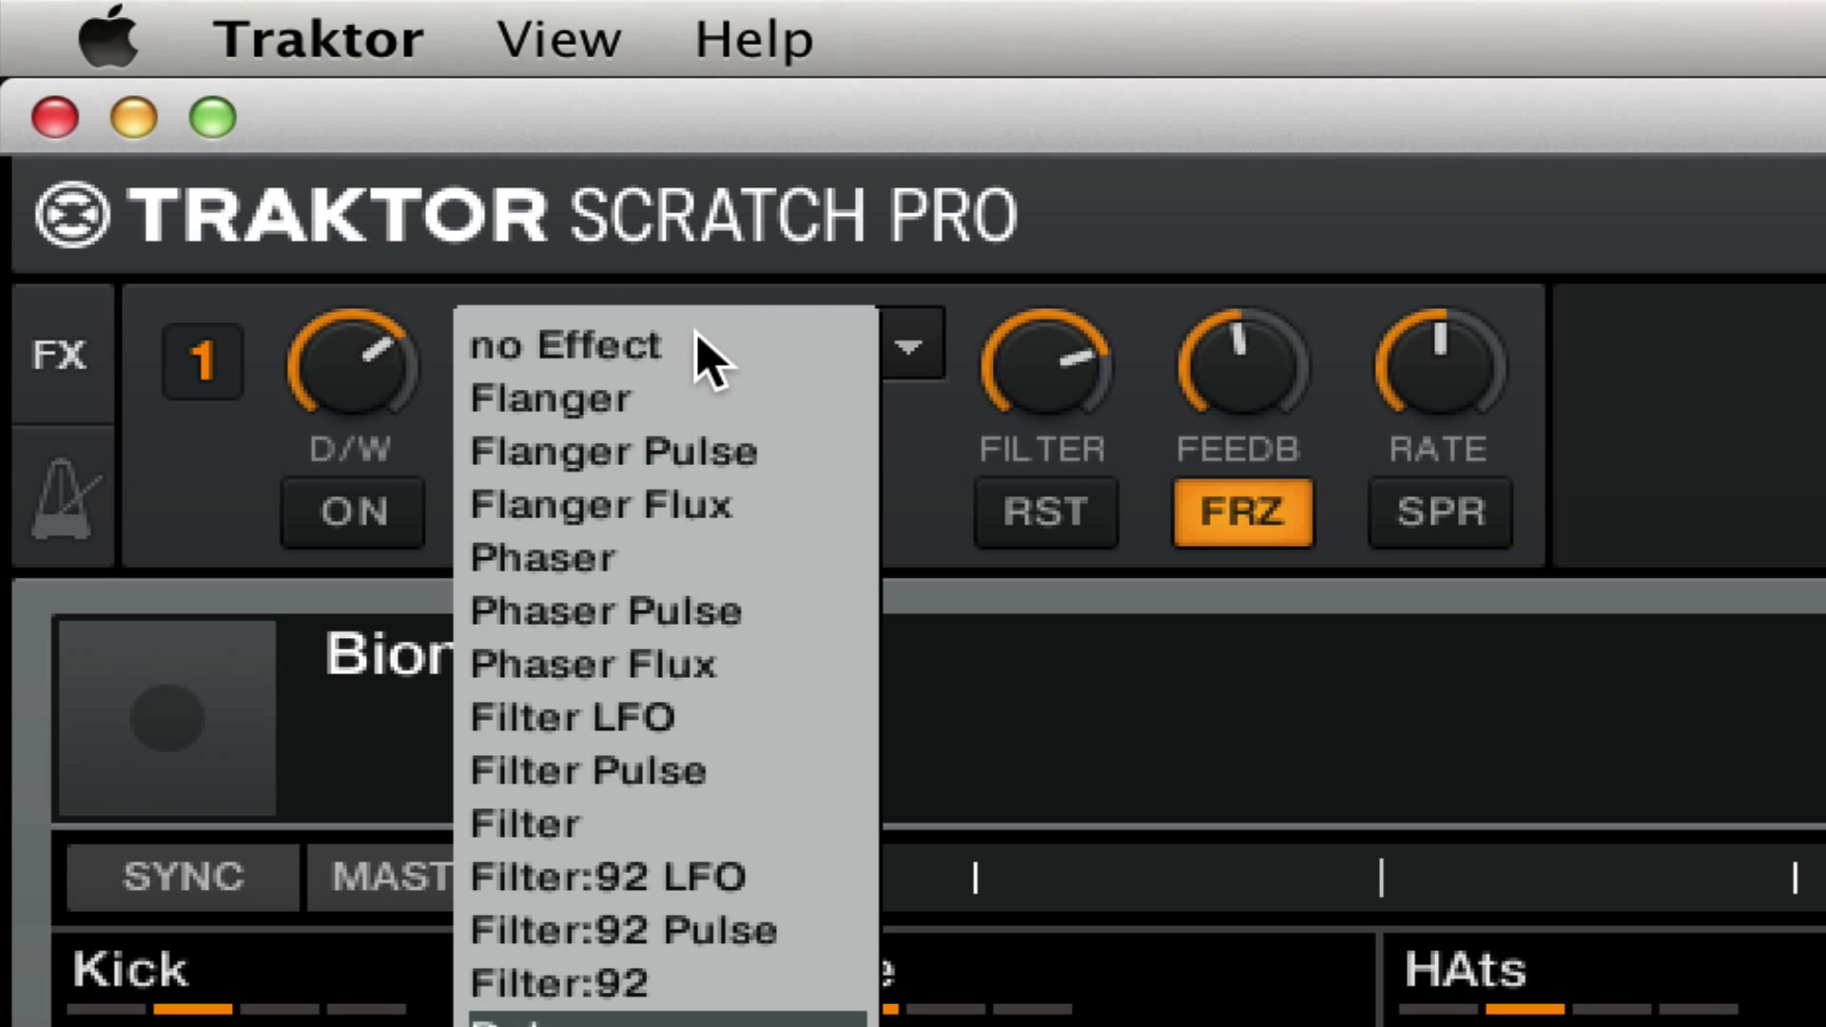
key("Return")
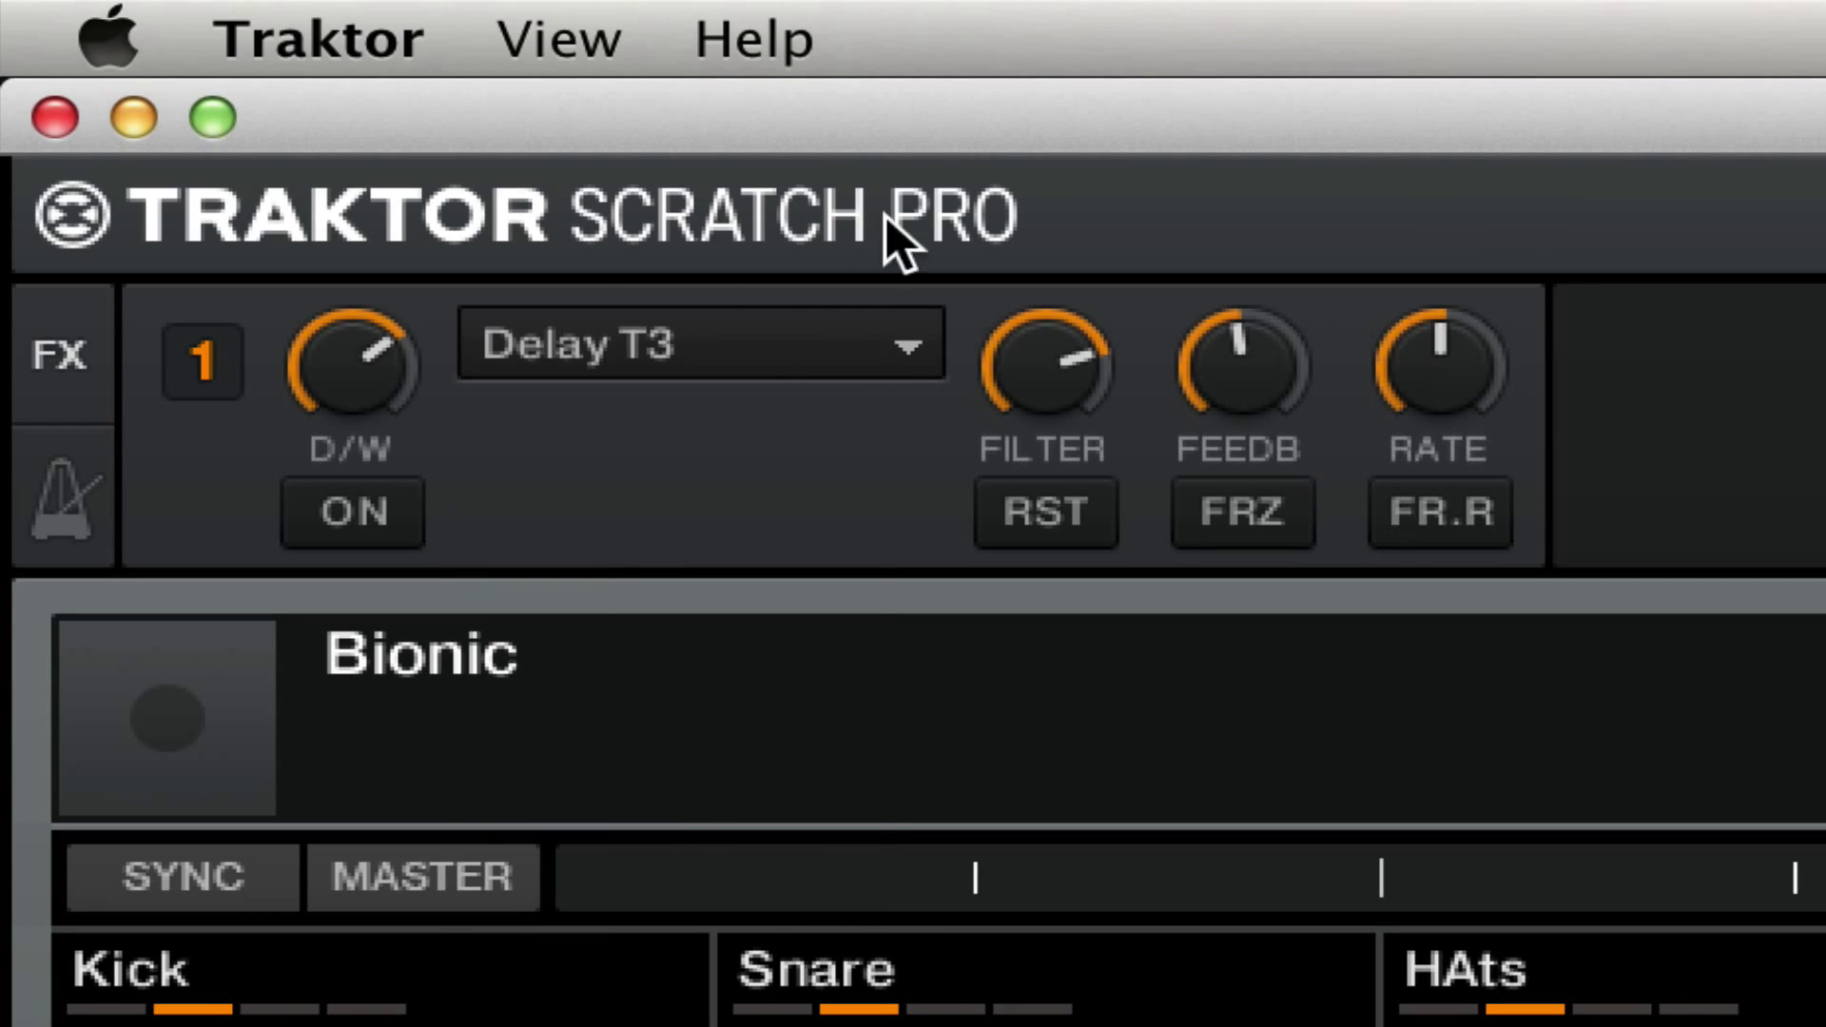
left_click(745, 327)
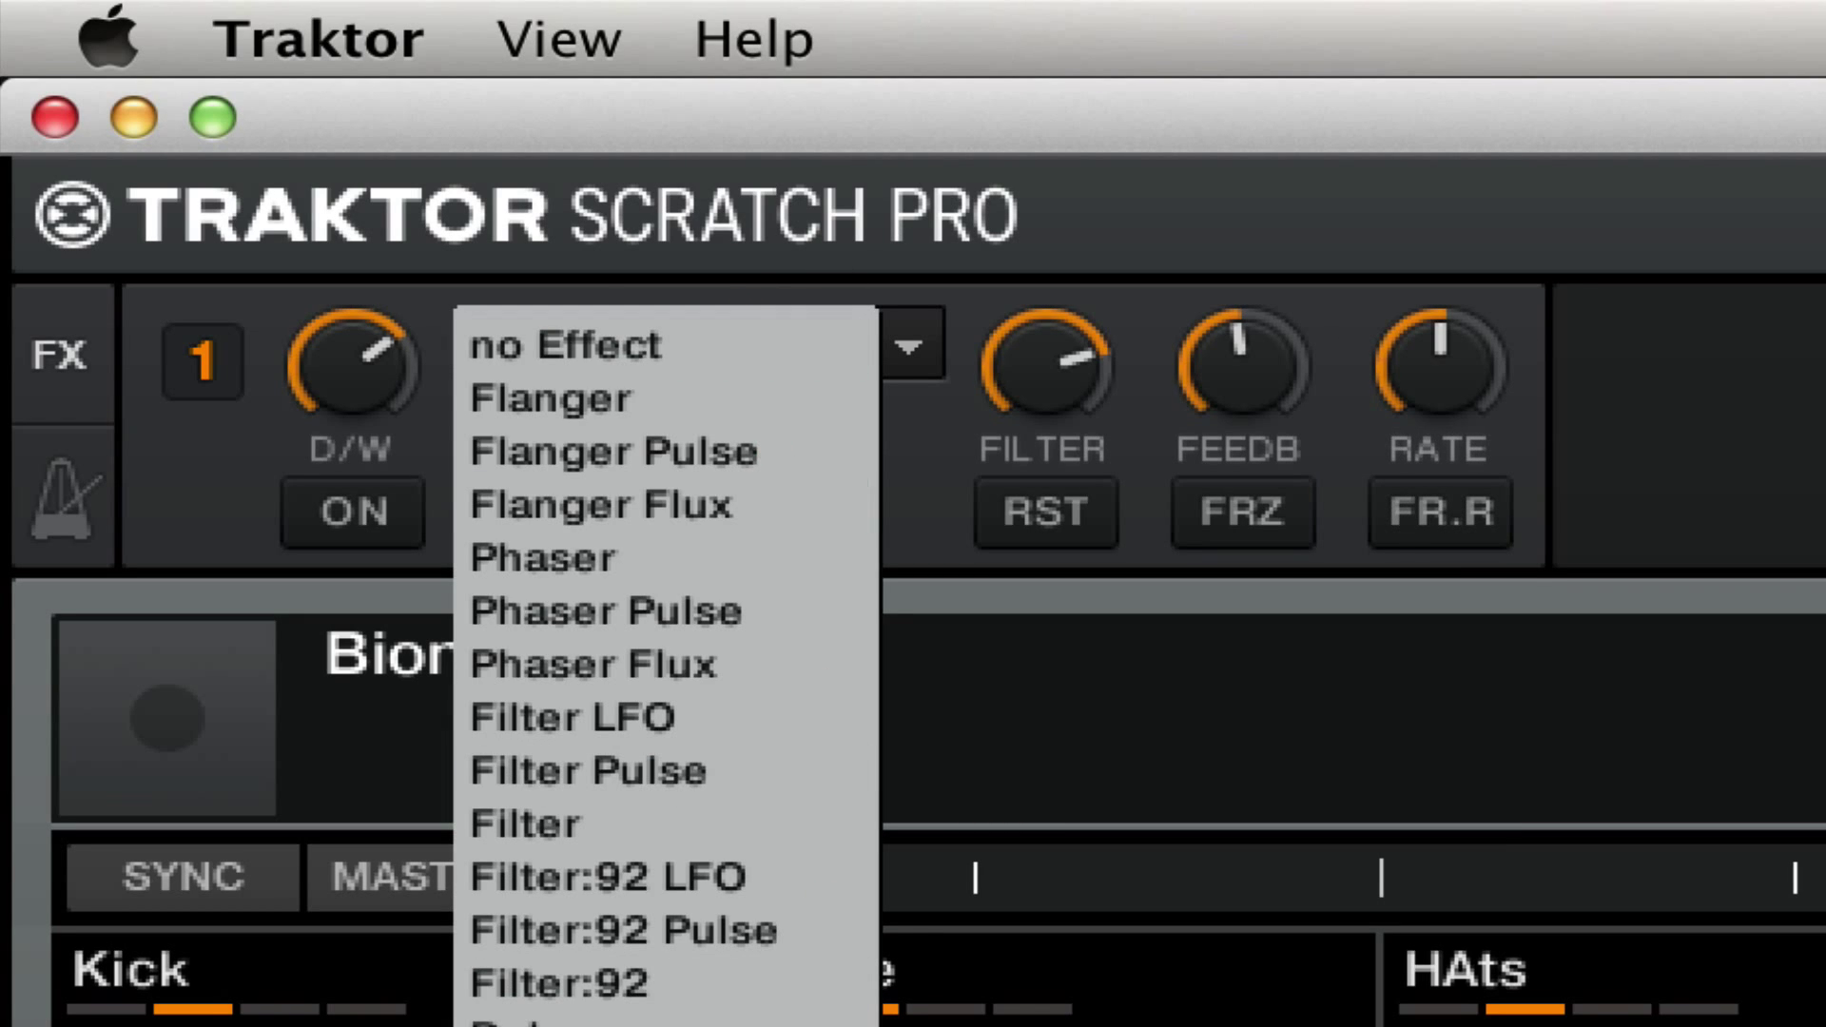
key("Return")
left_click(657, 357)
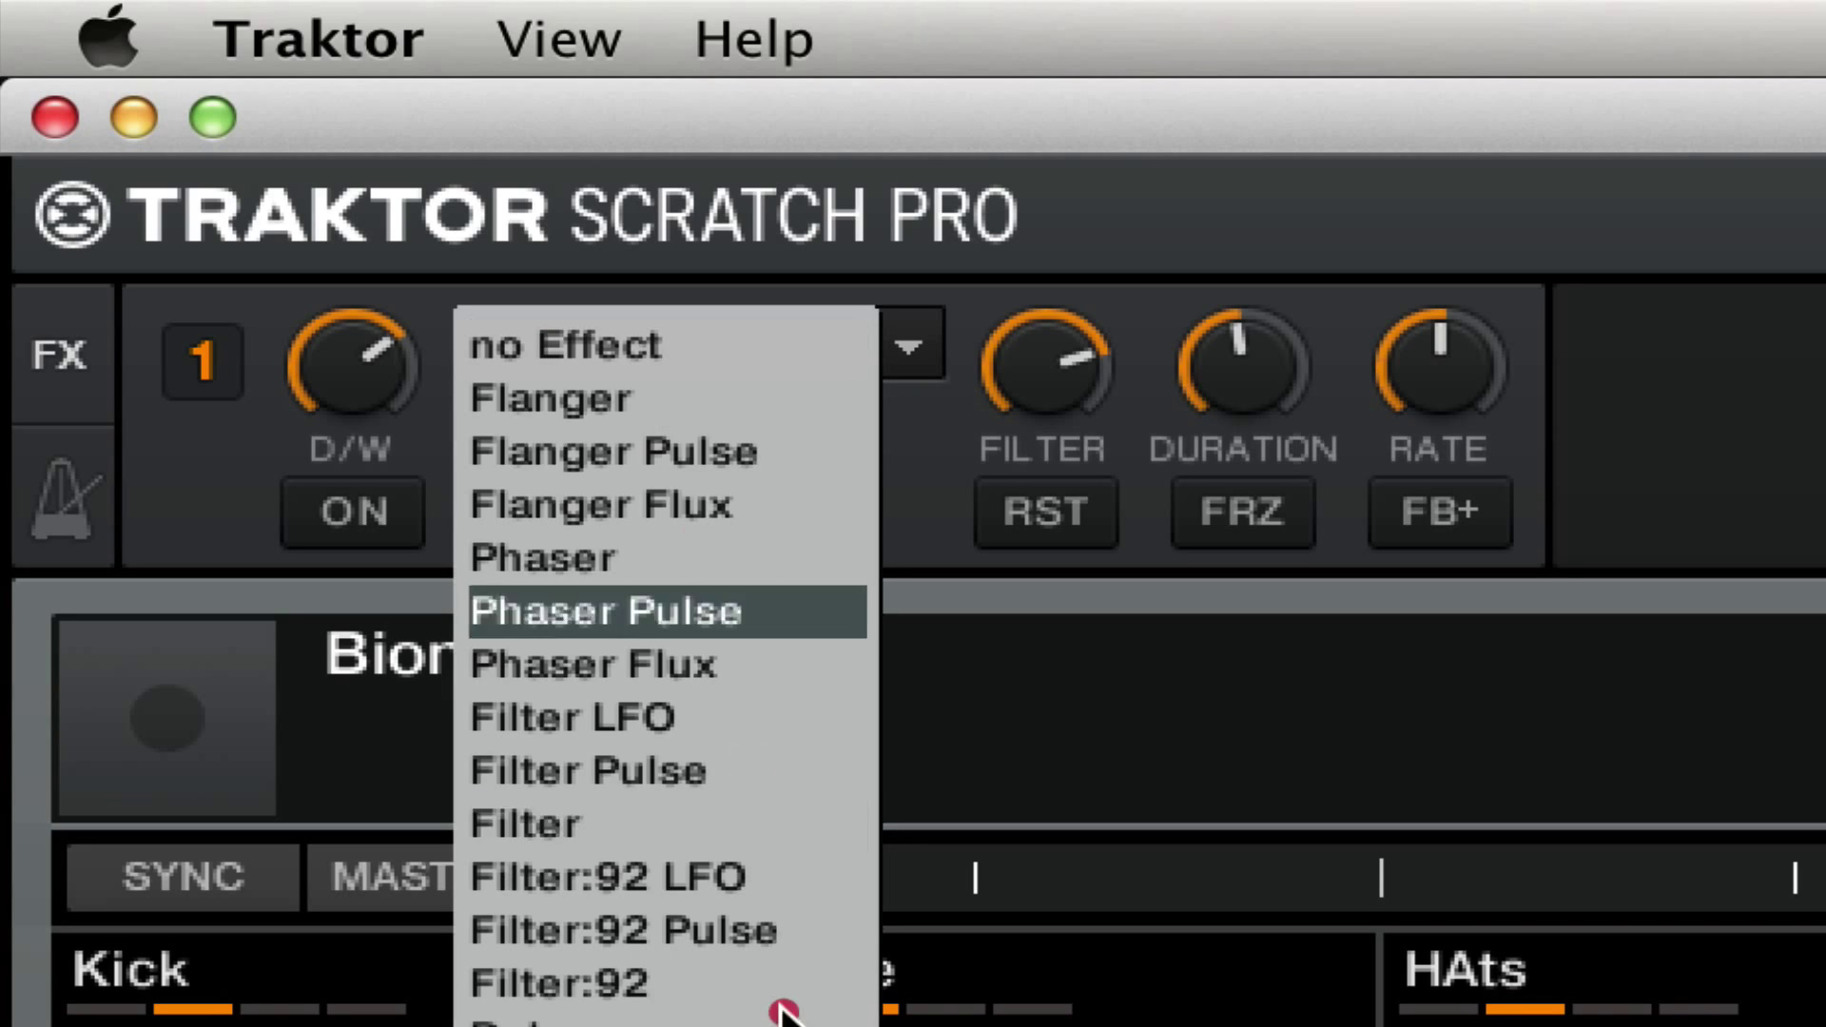
key("Return")
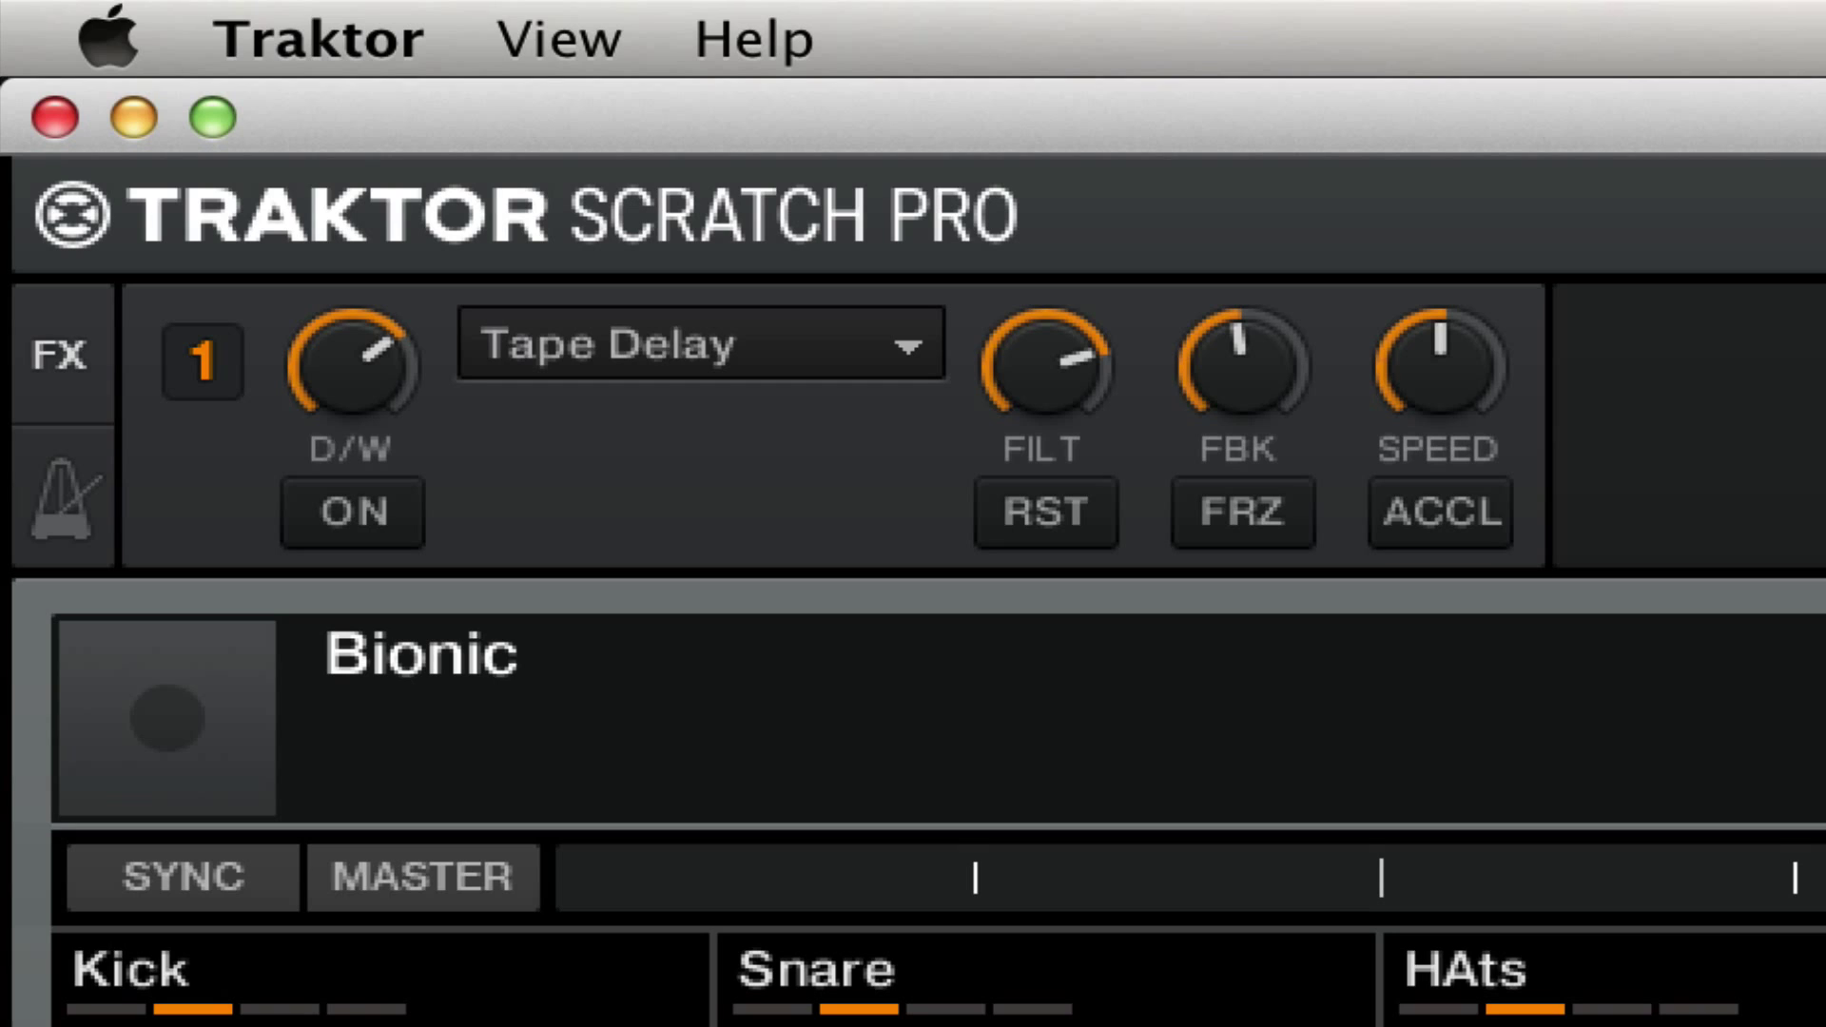
mouse_move(1440, 349)
- Switch FX unit 1 to Group mode with three effects
left_click(699, 328)
left_click(196, 359)
left_click(284, 416)
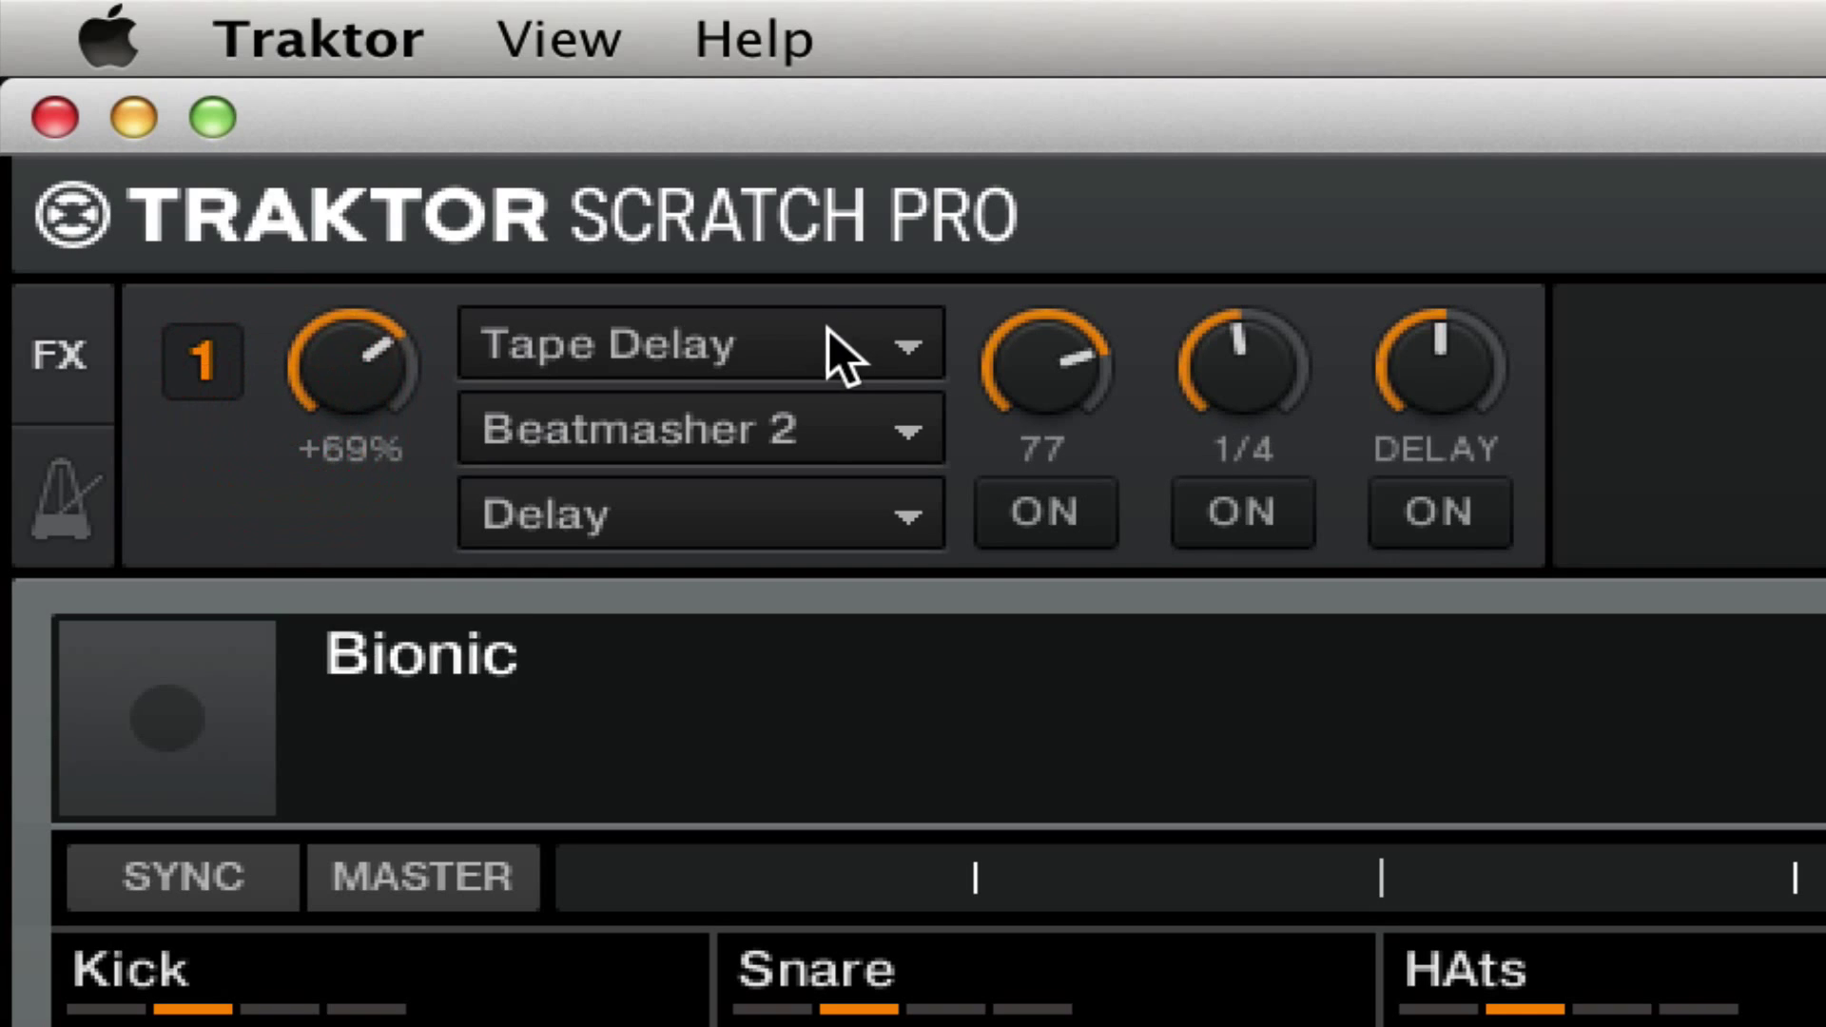
- Load WormHole into the first slot, reset its amount to centre, and close the effect list
left_click(837, 360)
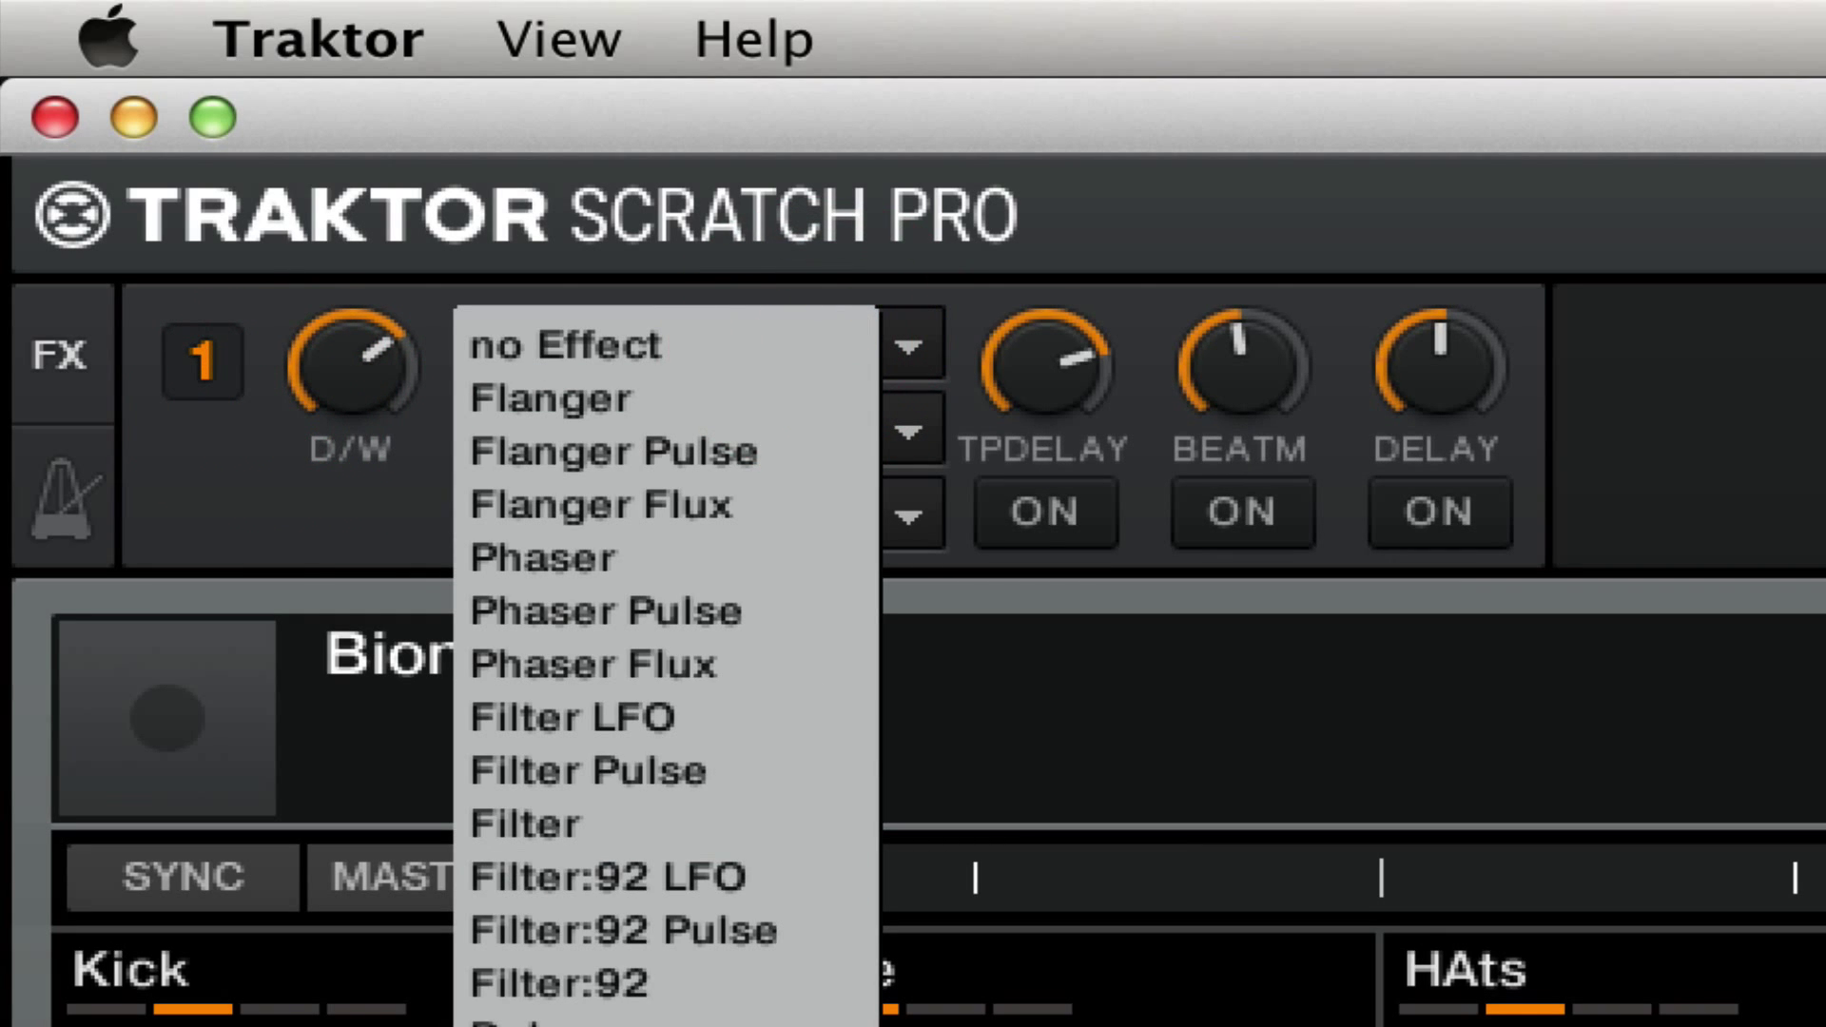
left_click(570, 1022)
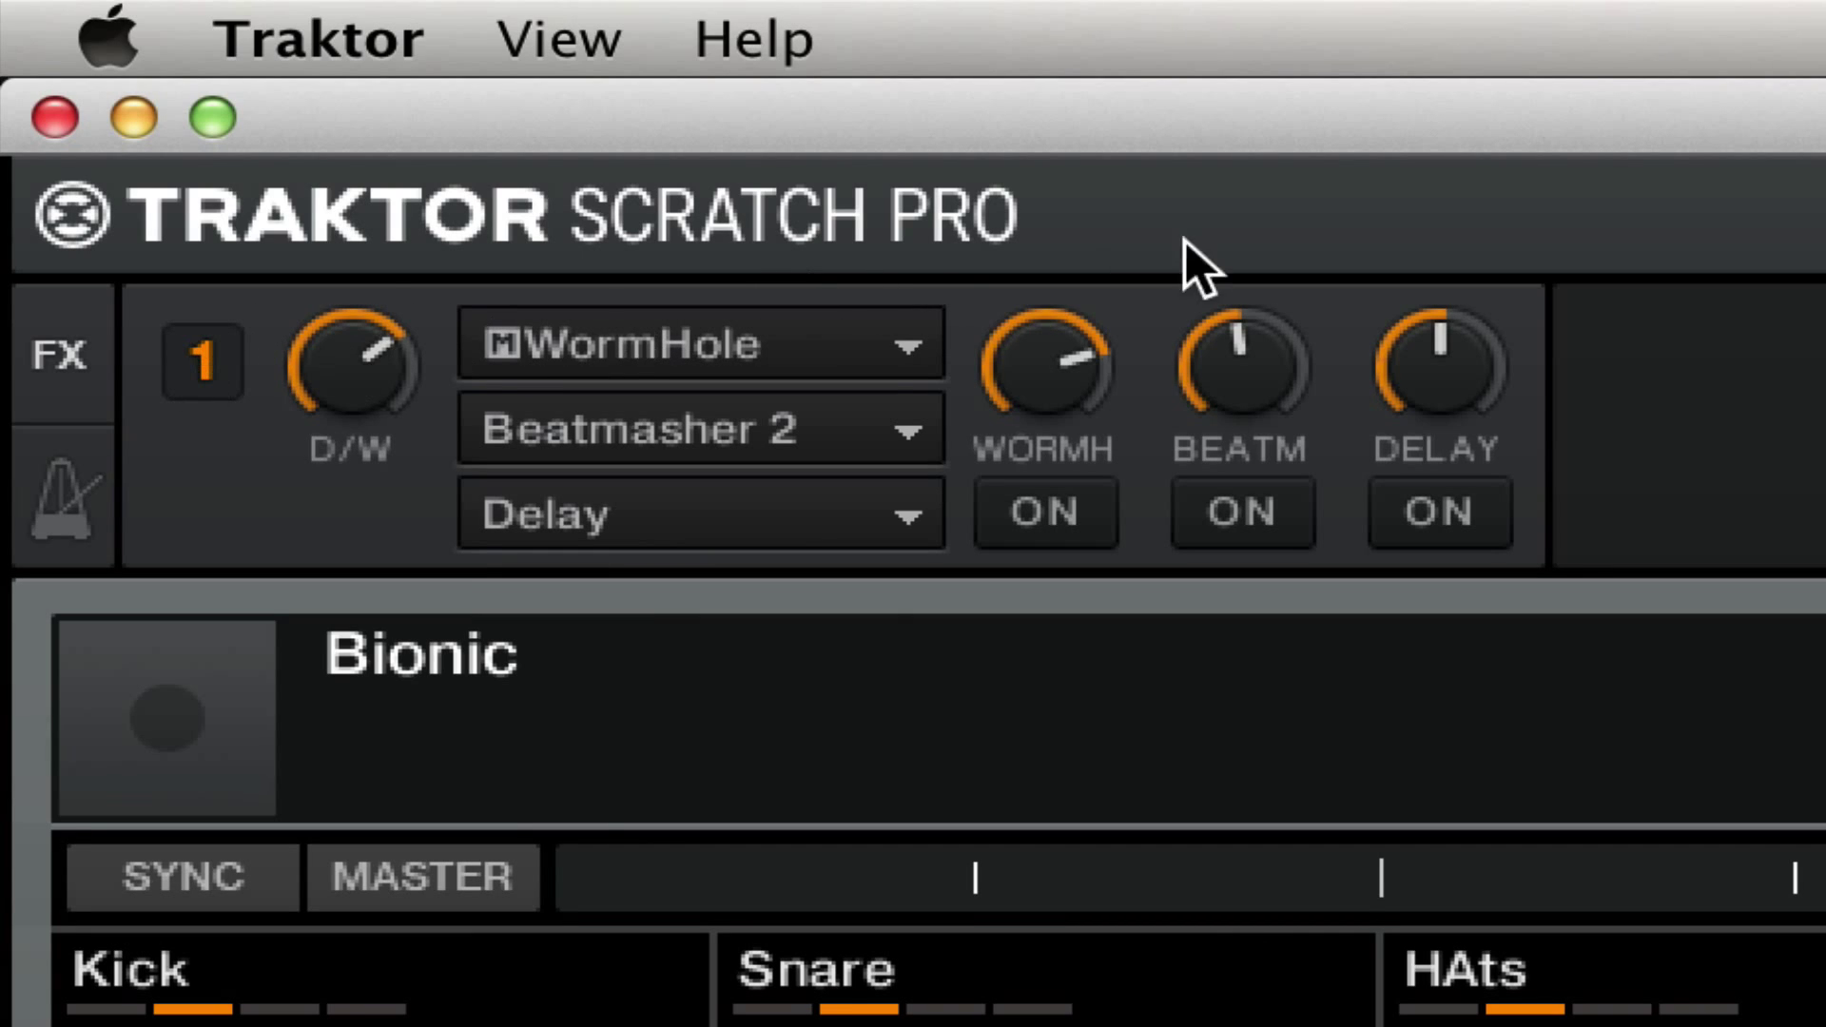
left_click(1054, 359)
double_click(1054, 361)
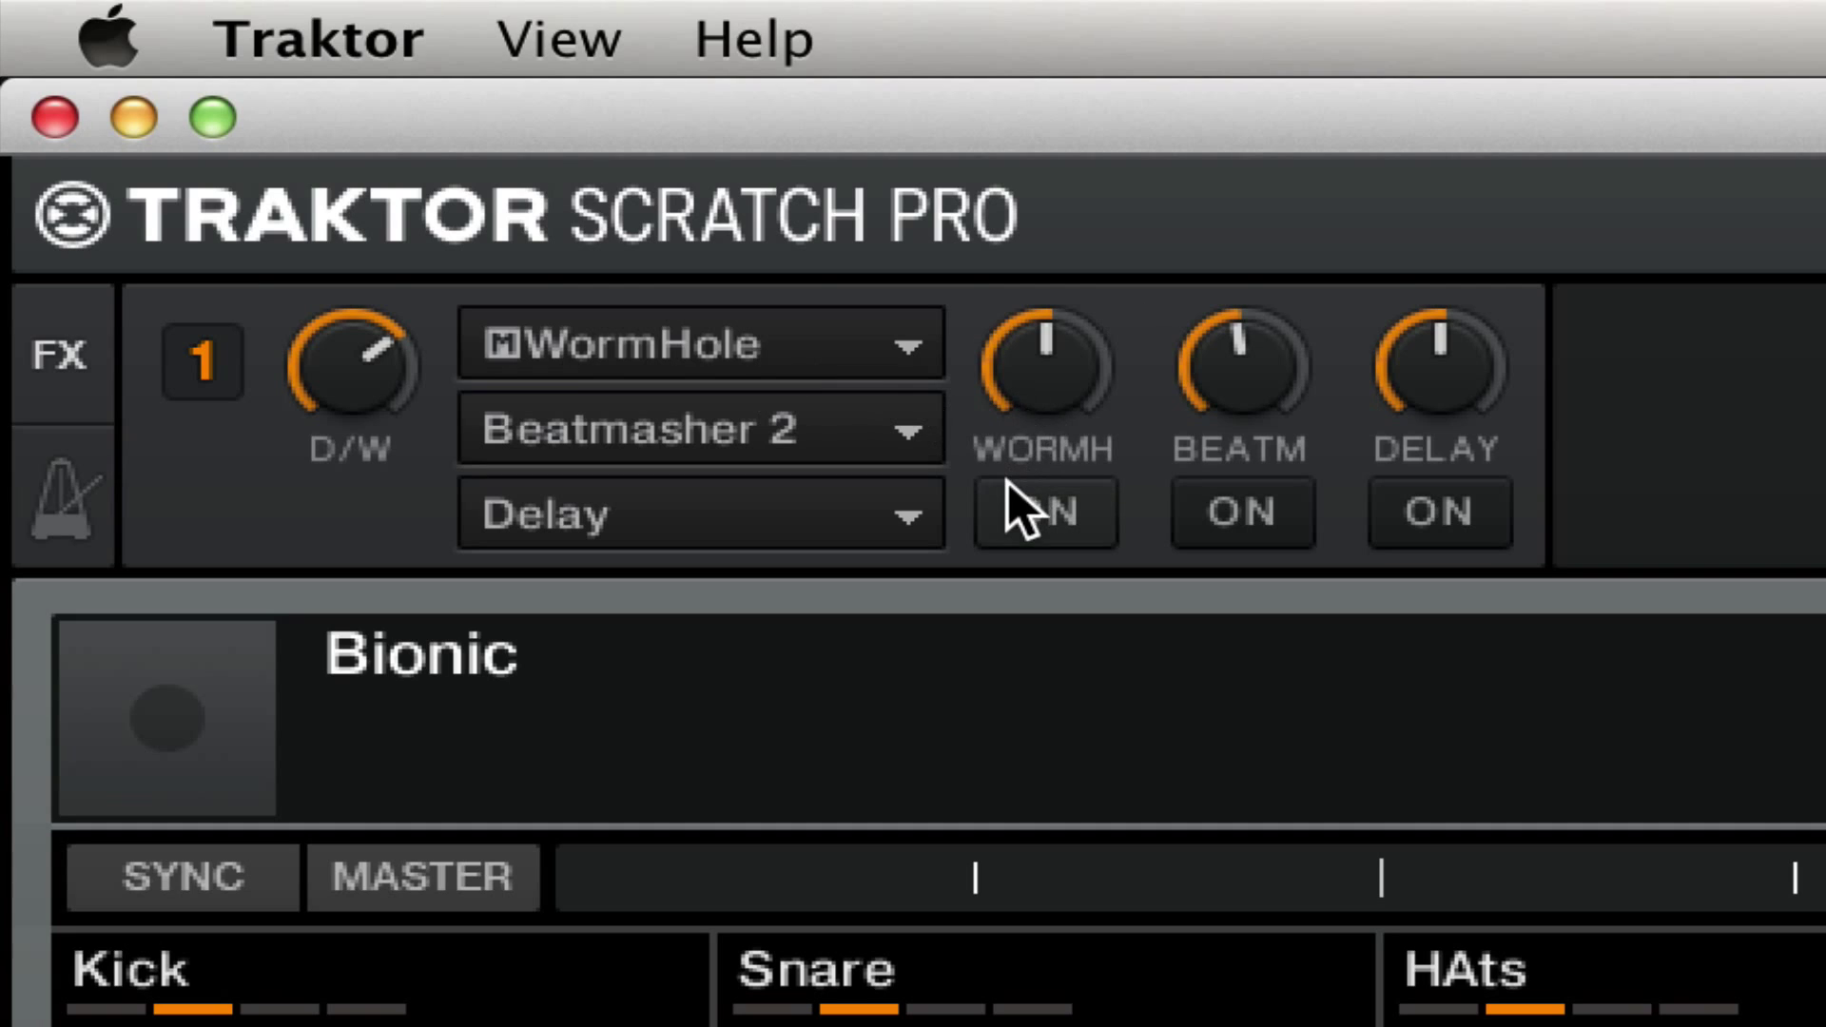
mouse_move(349, 348)
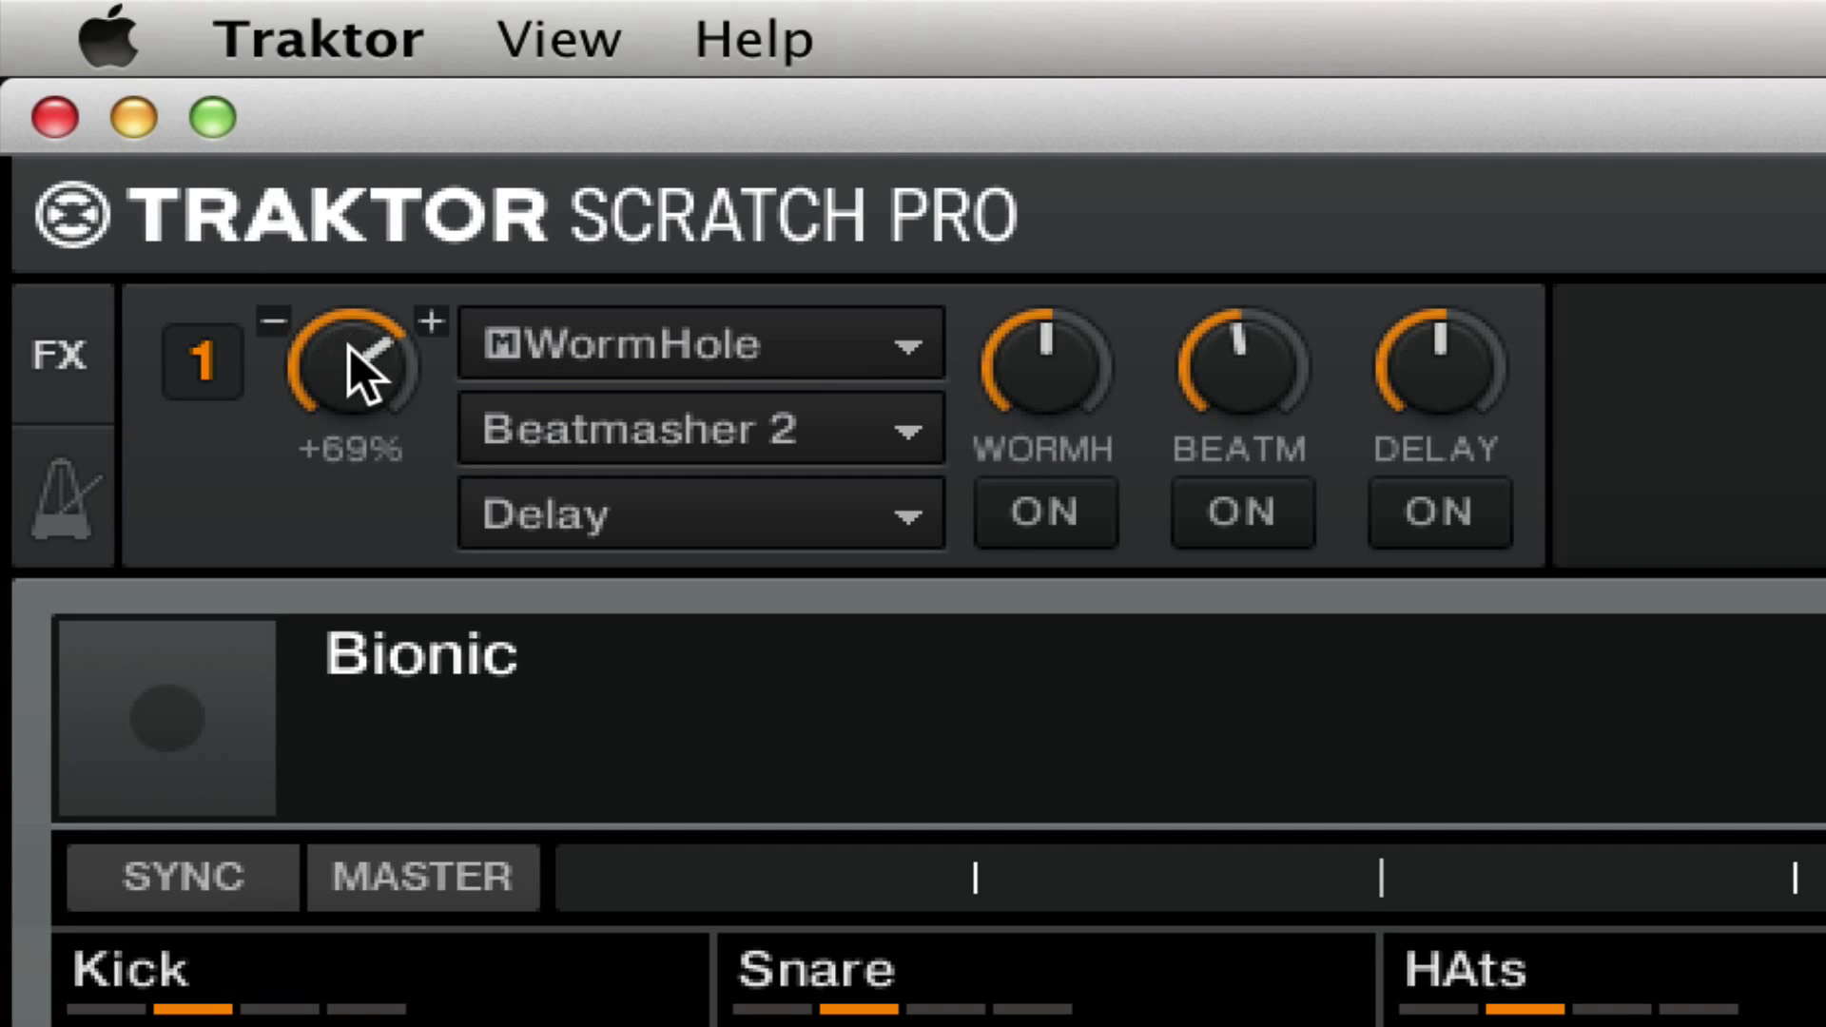
mouse_move(1062, 326)
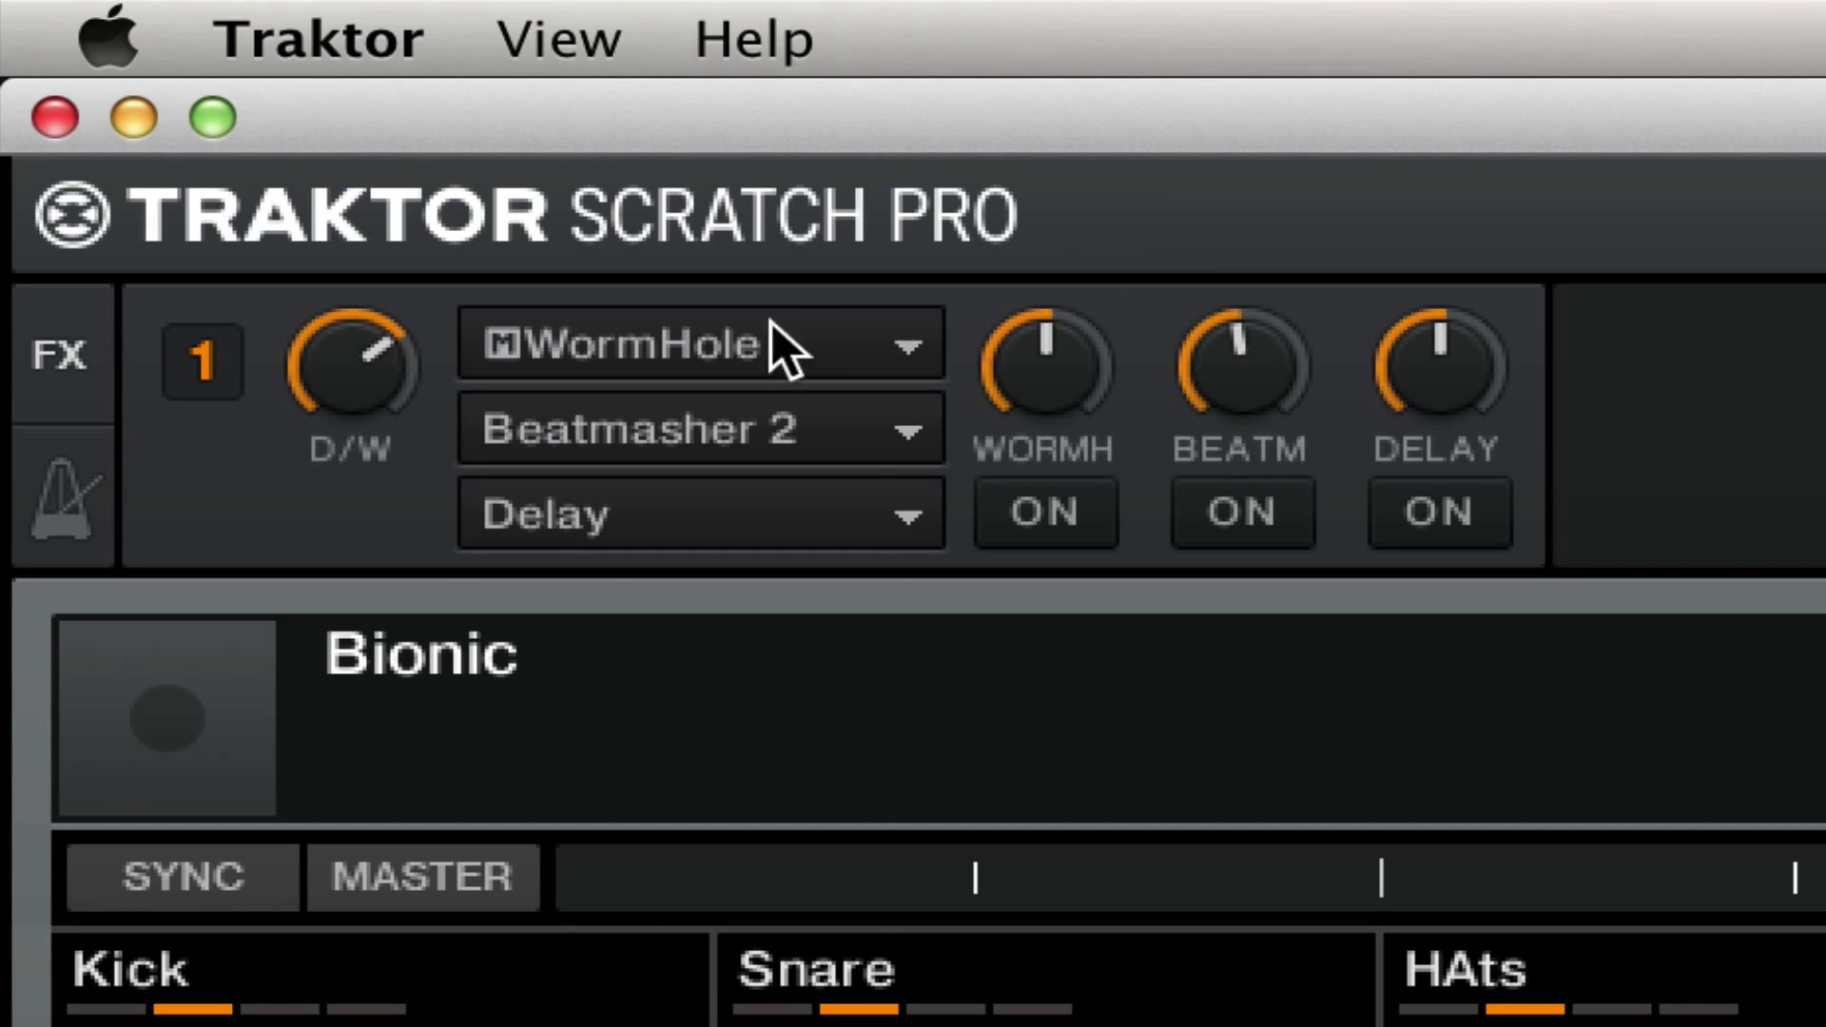
left_click(695, 338)
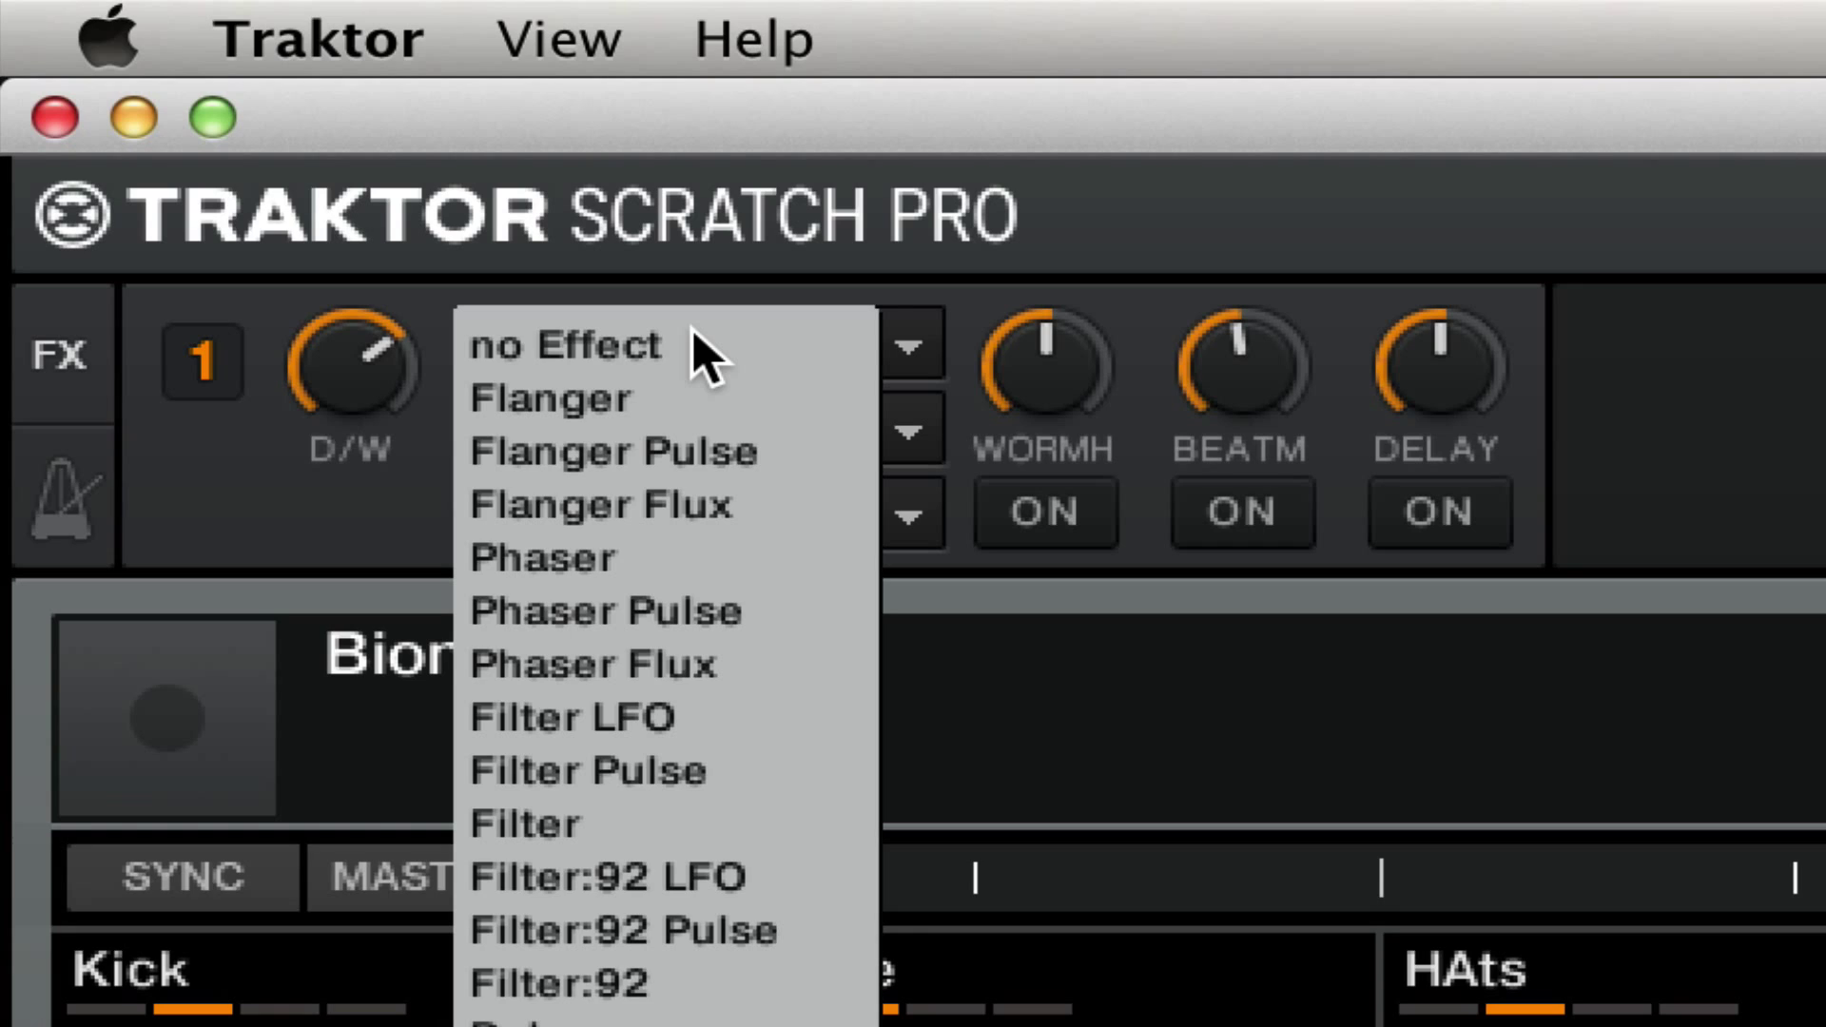
left_click(1310, 231)
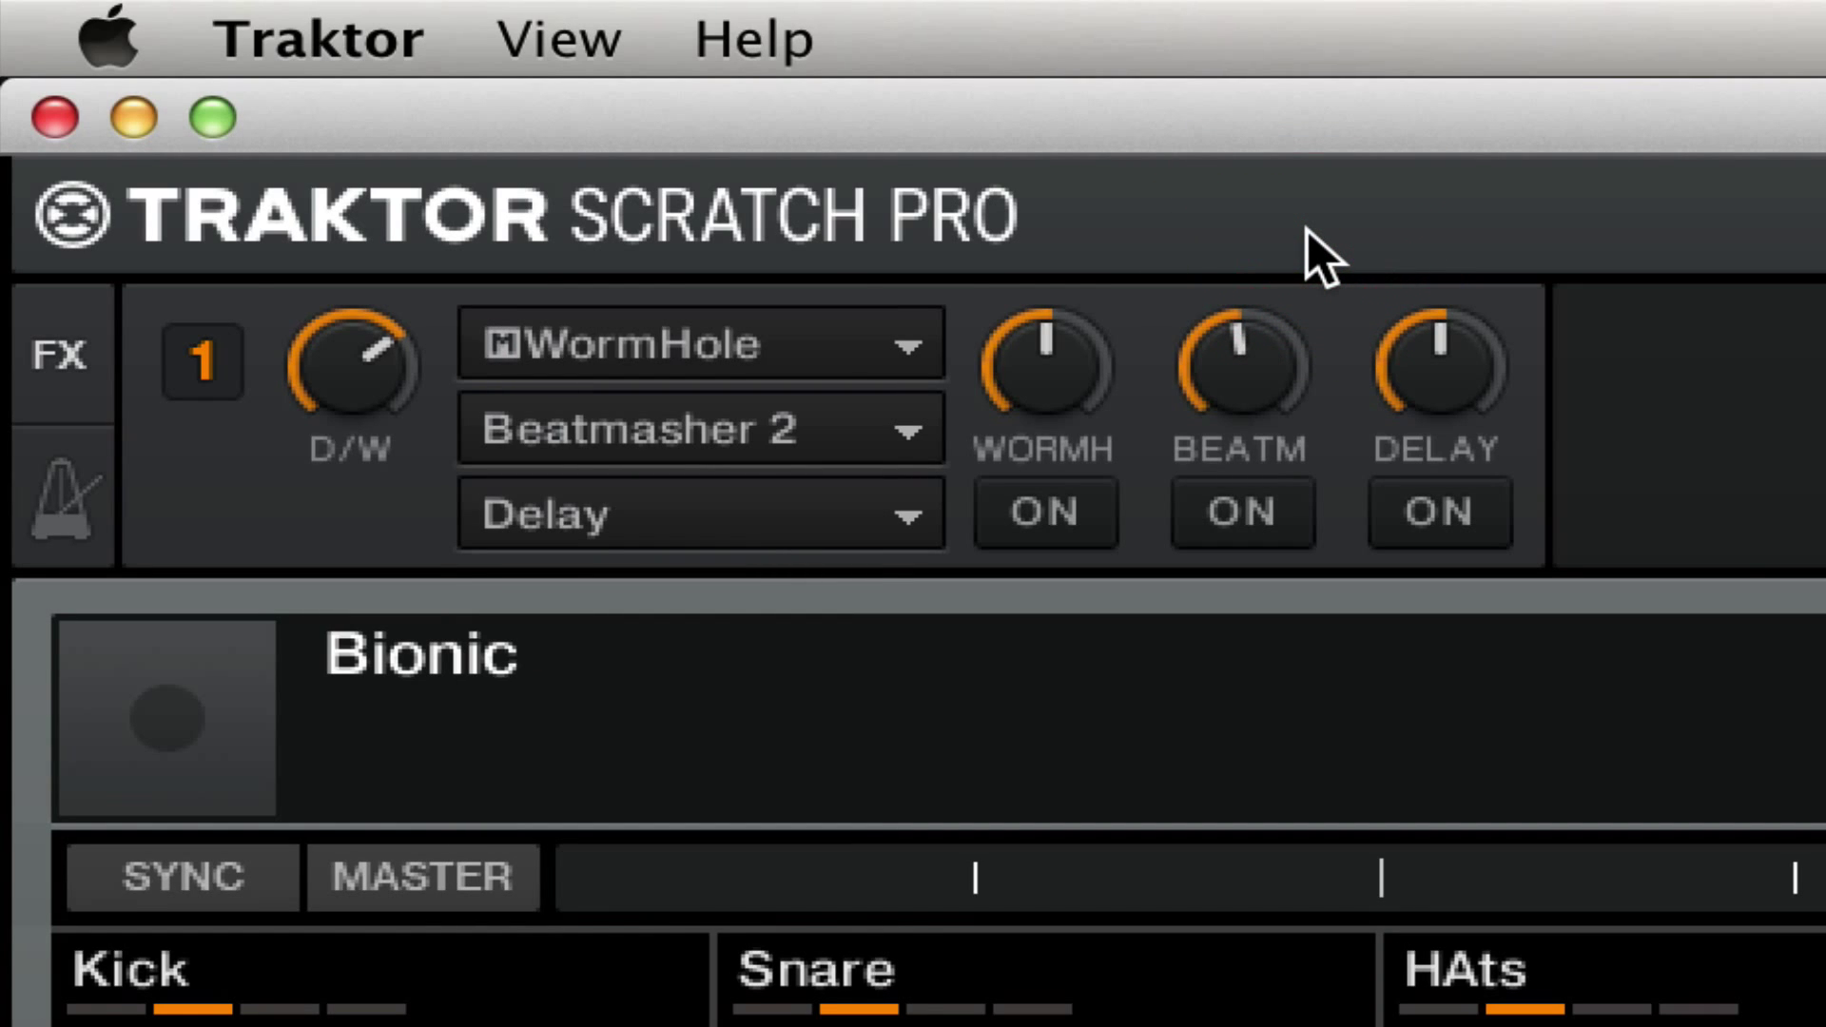
- Put FX unit 1 in Single mode with WormHole and scroll its D/W knob to 100%
left_click(204, 352)
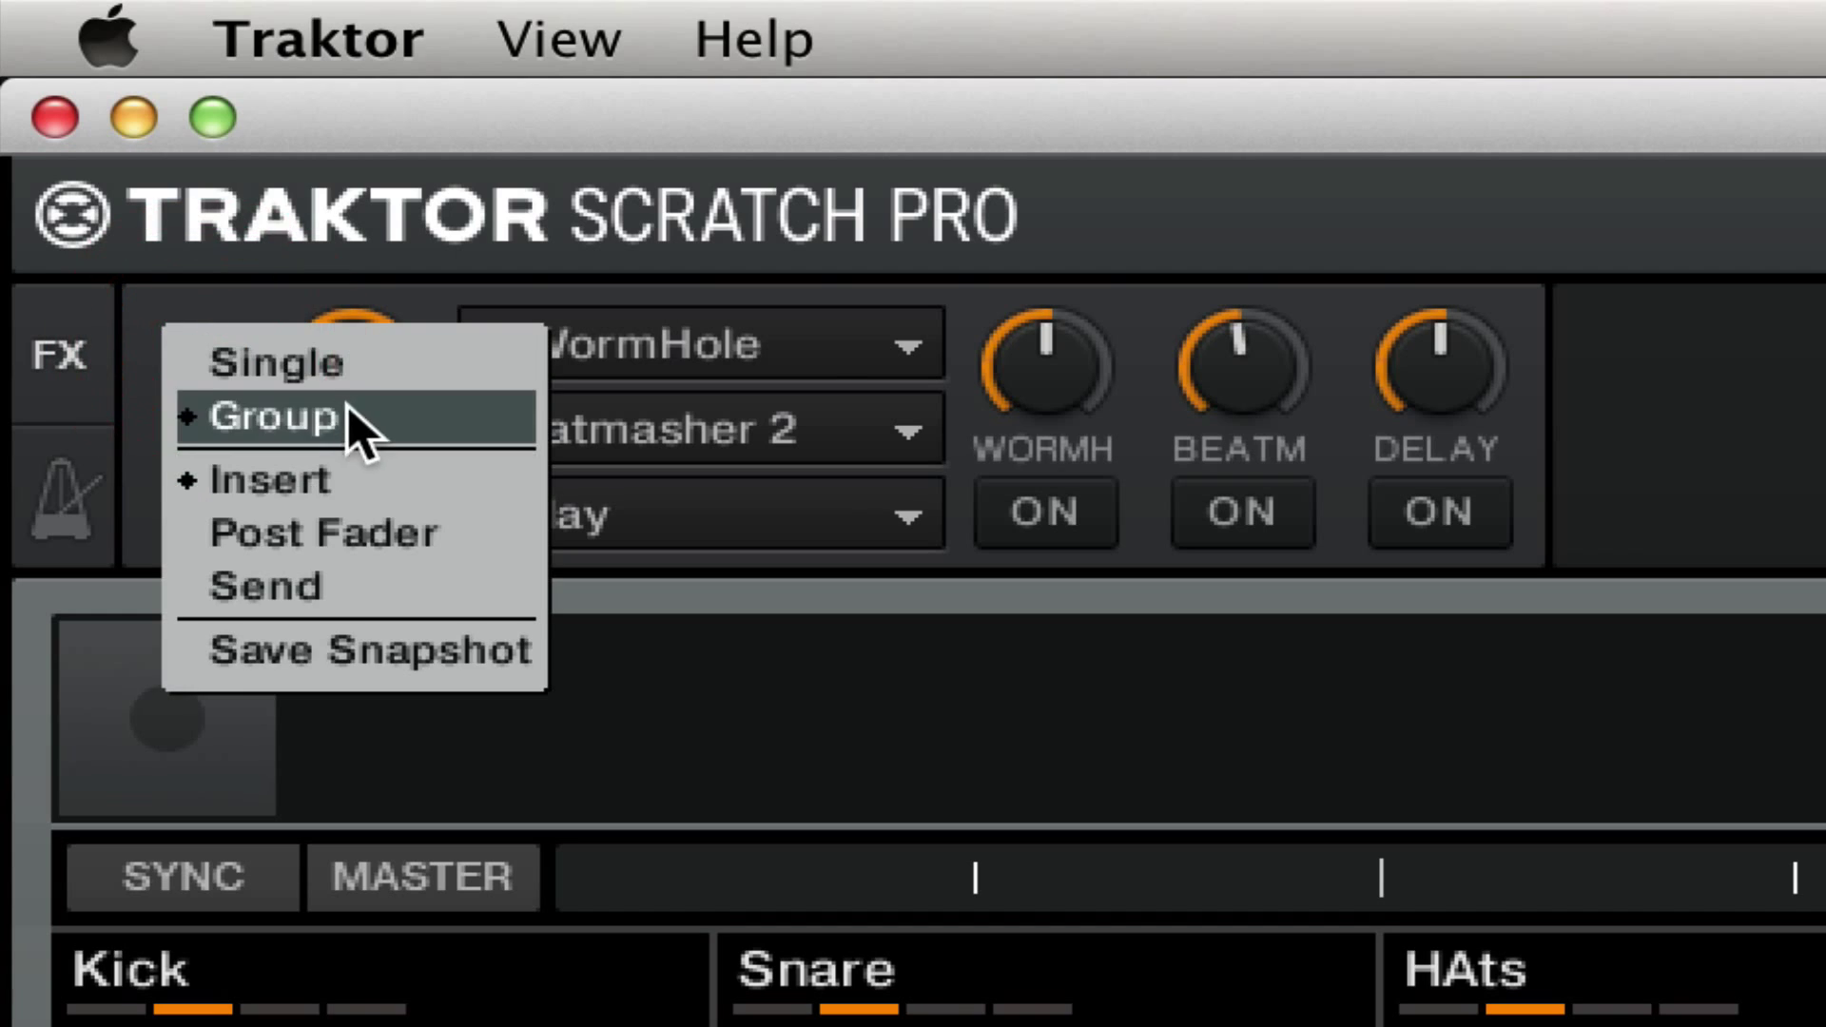
left_click(320, 367)
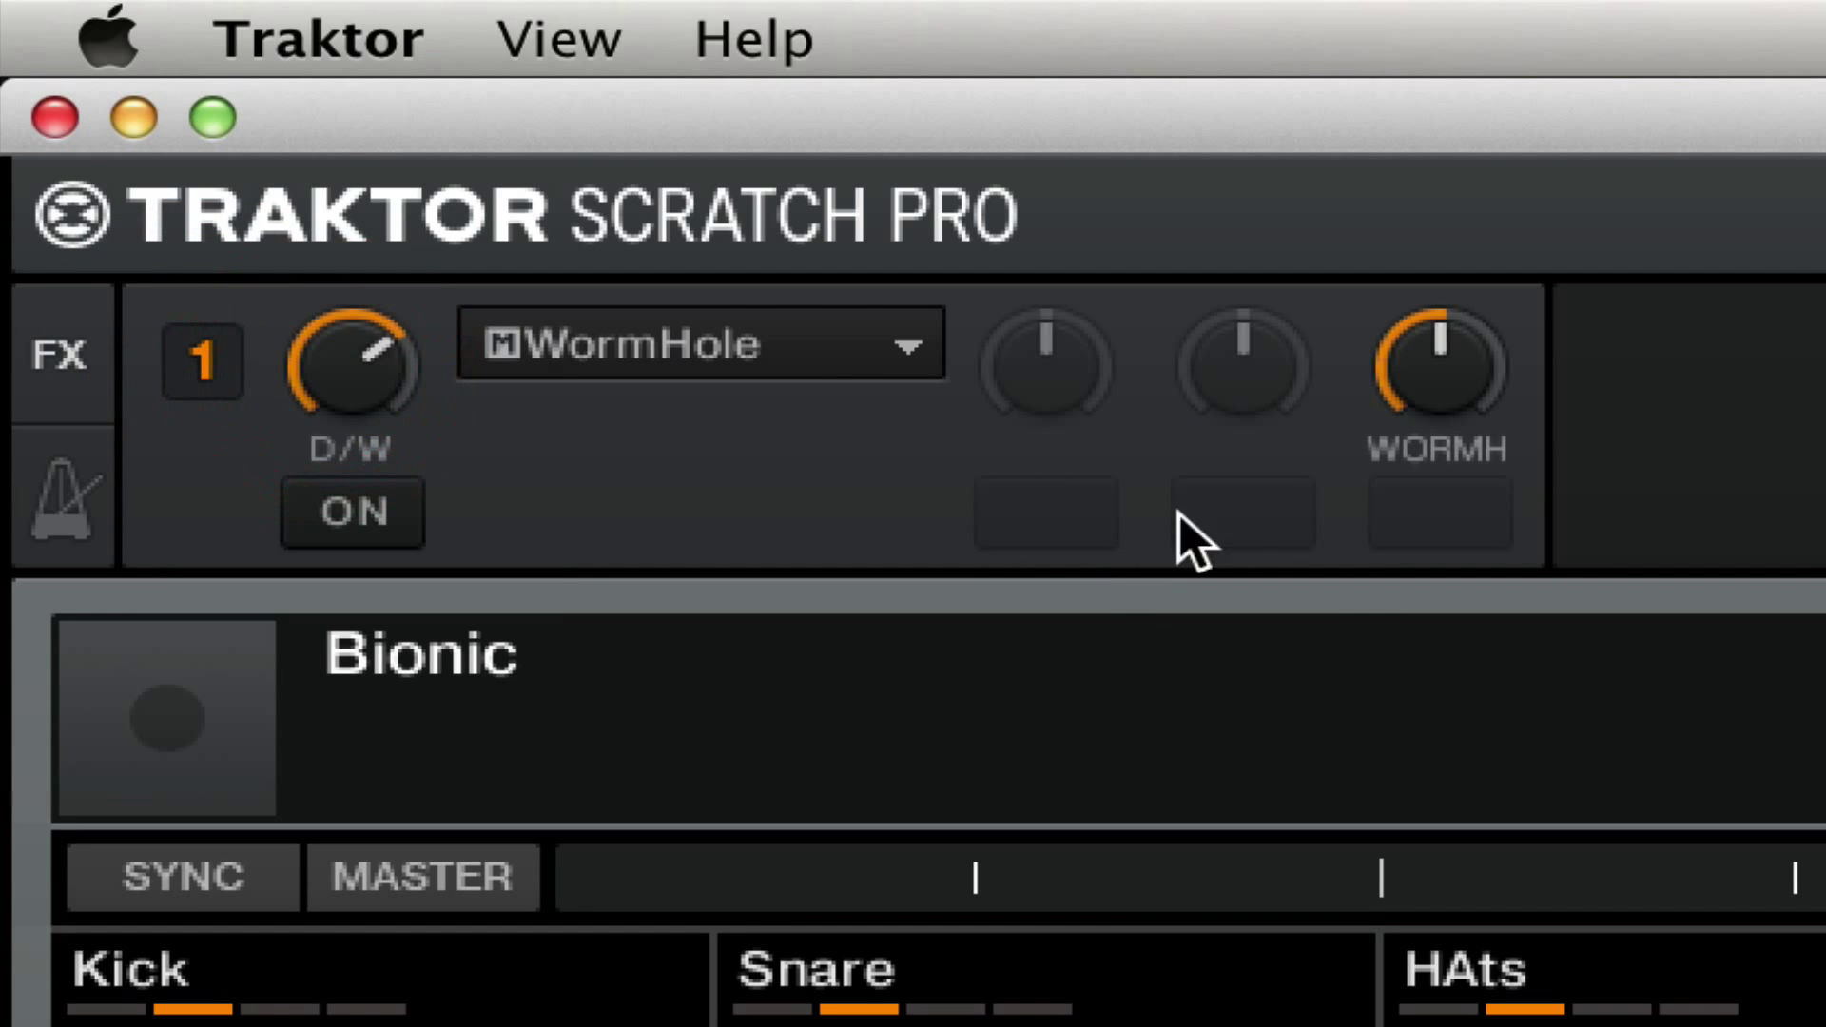
left_click(175, 375)
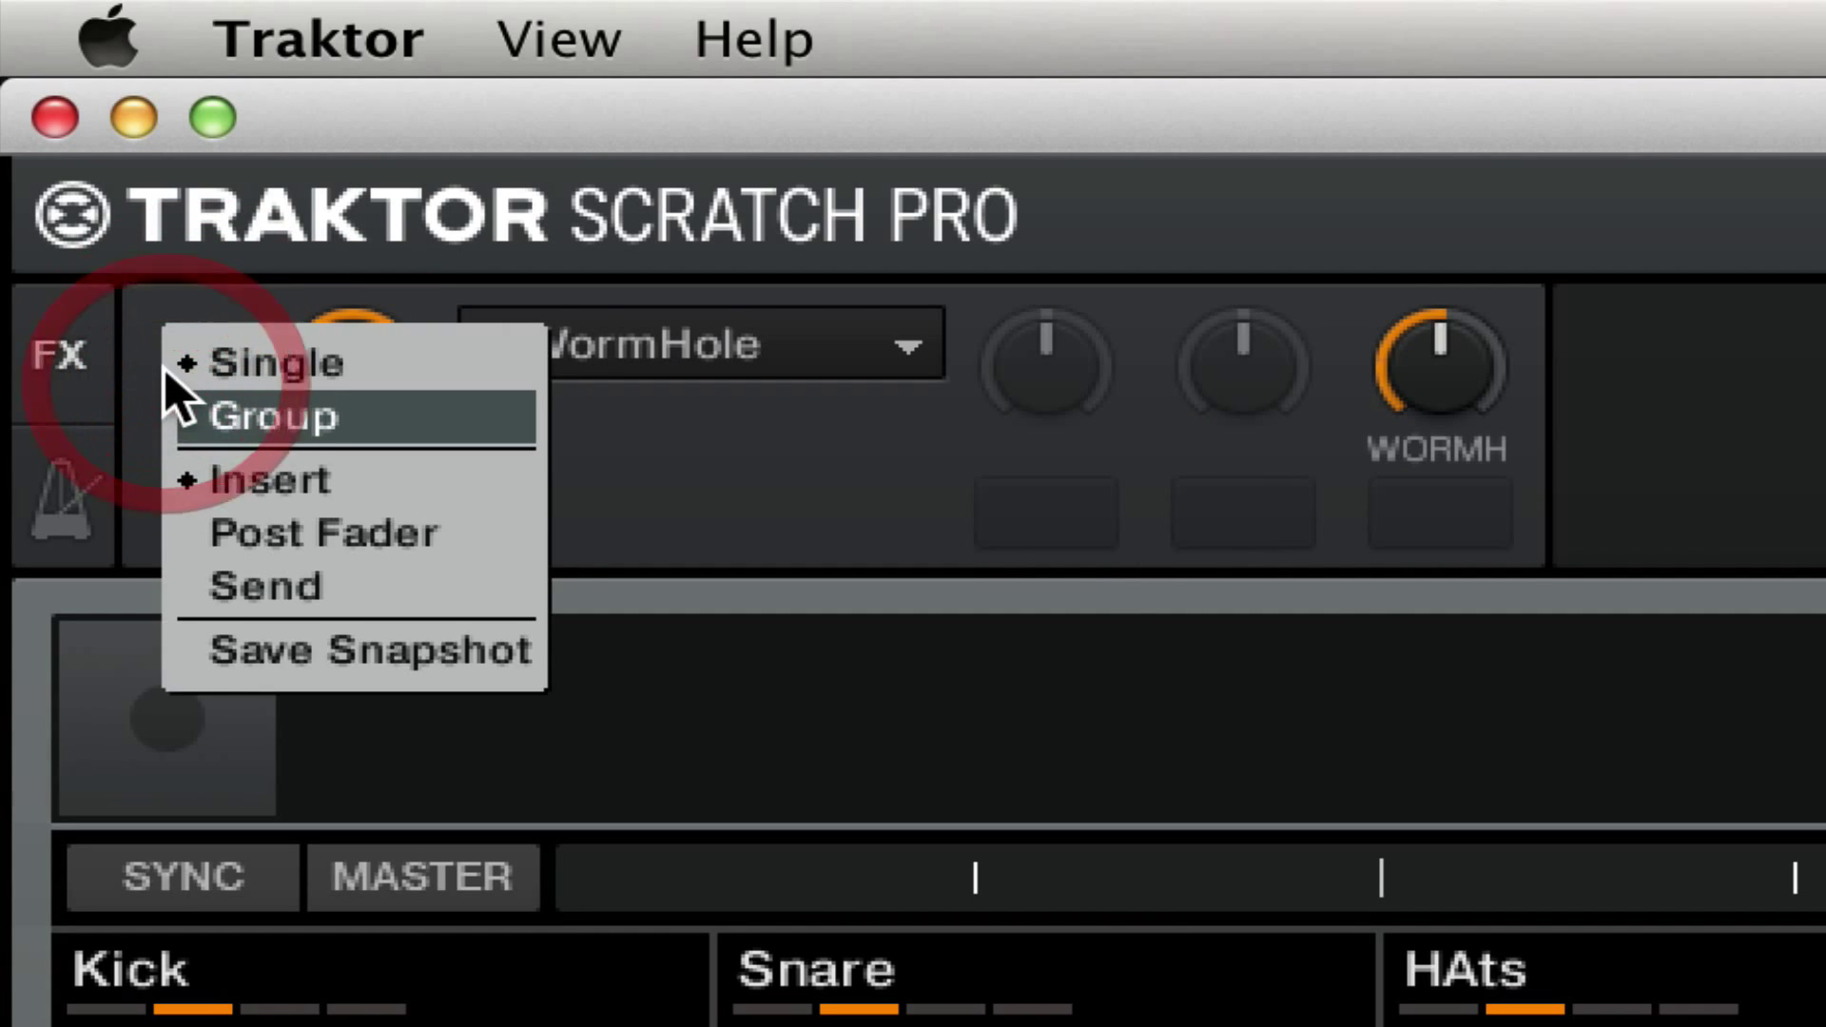
left_click(884, 471)
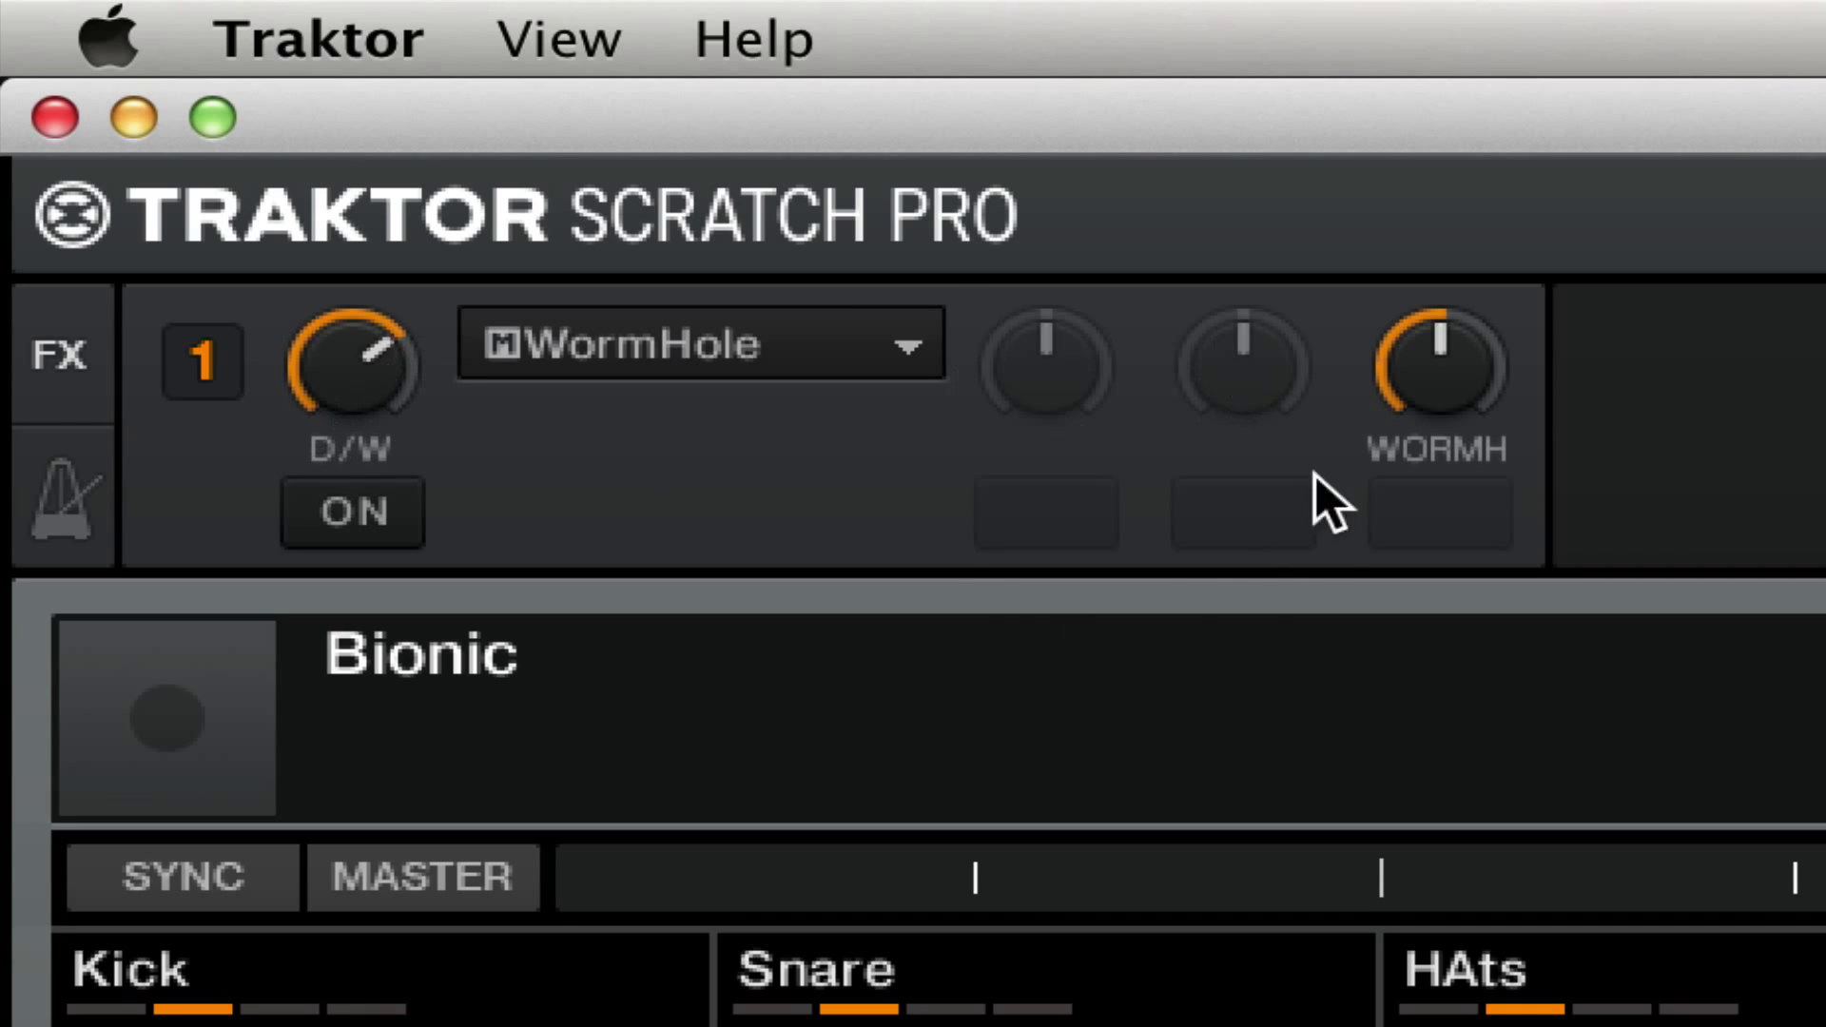
mouse_move(357, 485)
scroll(334, 420, "up", 5)
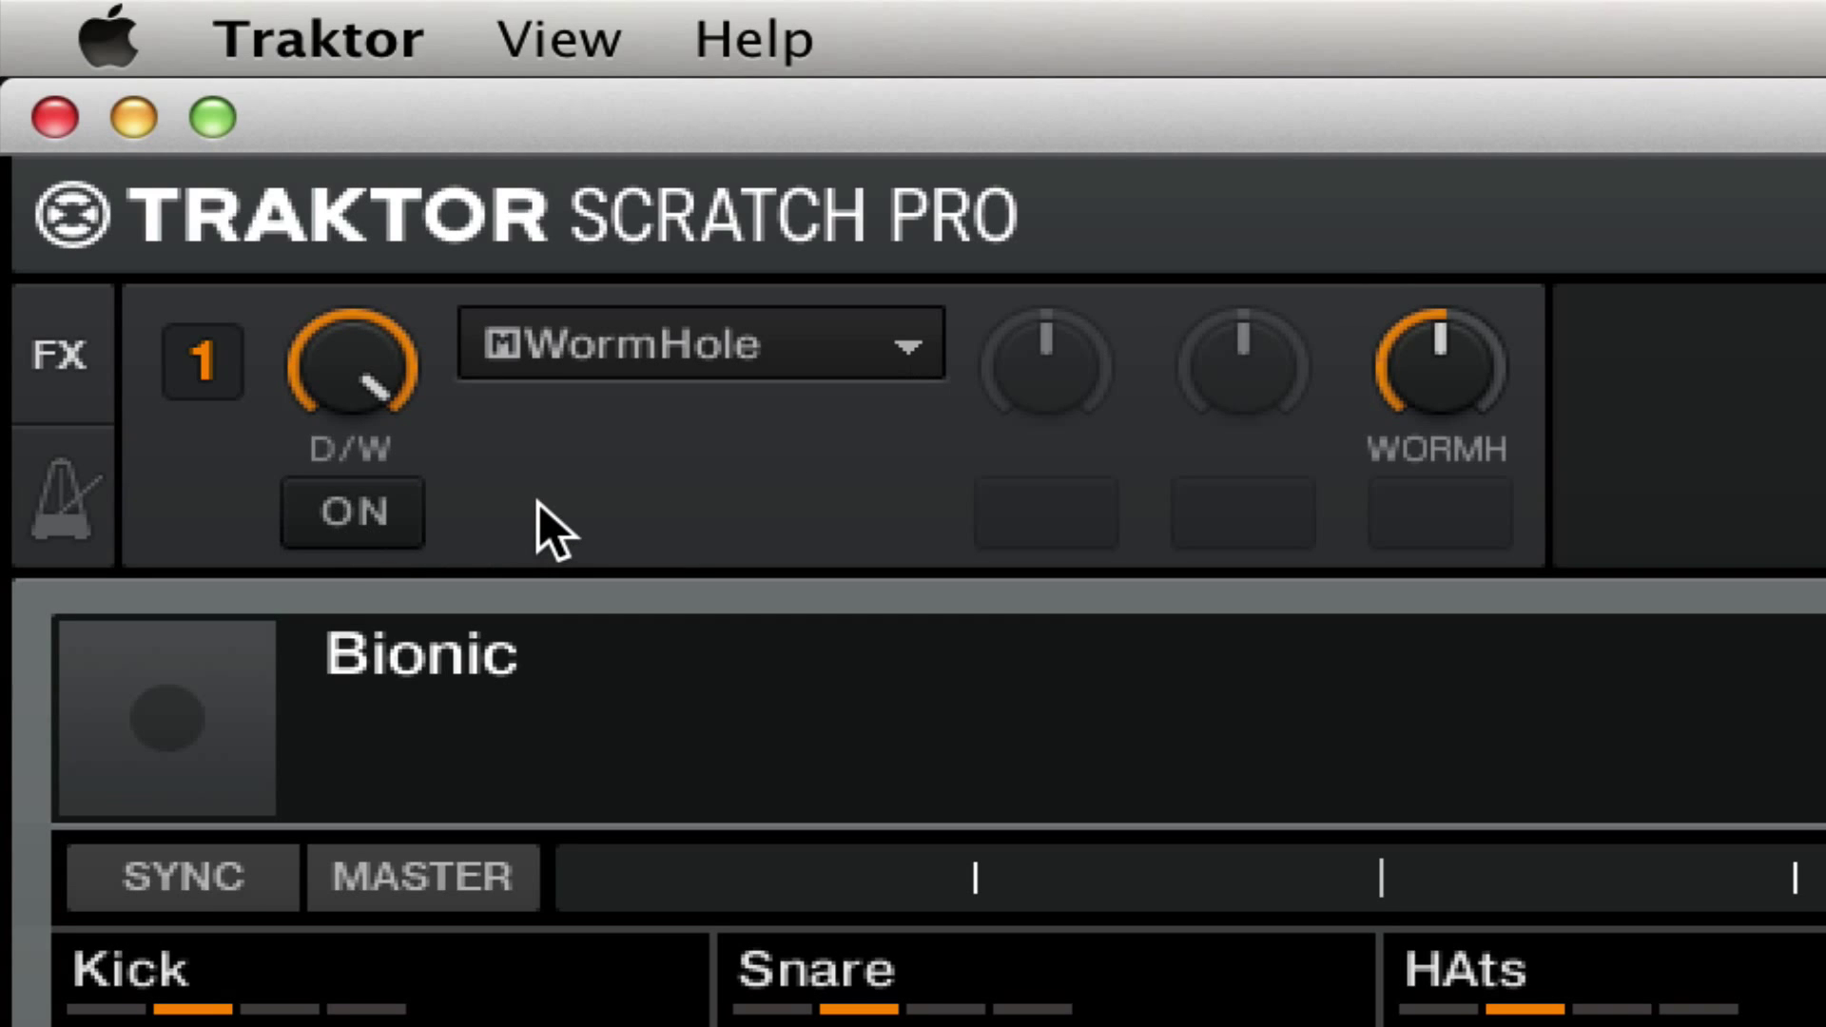
- Turn WormHole on, raise its WORMH amount to 100, then reset it to 50
left_click(379, 513)
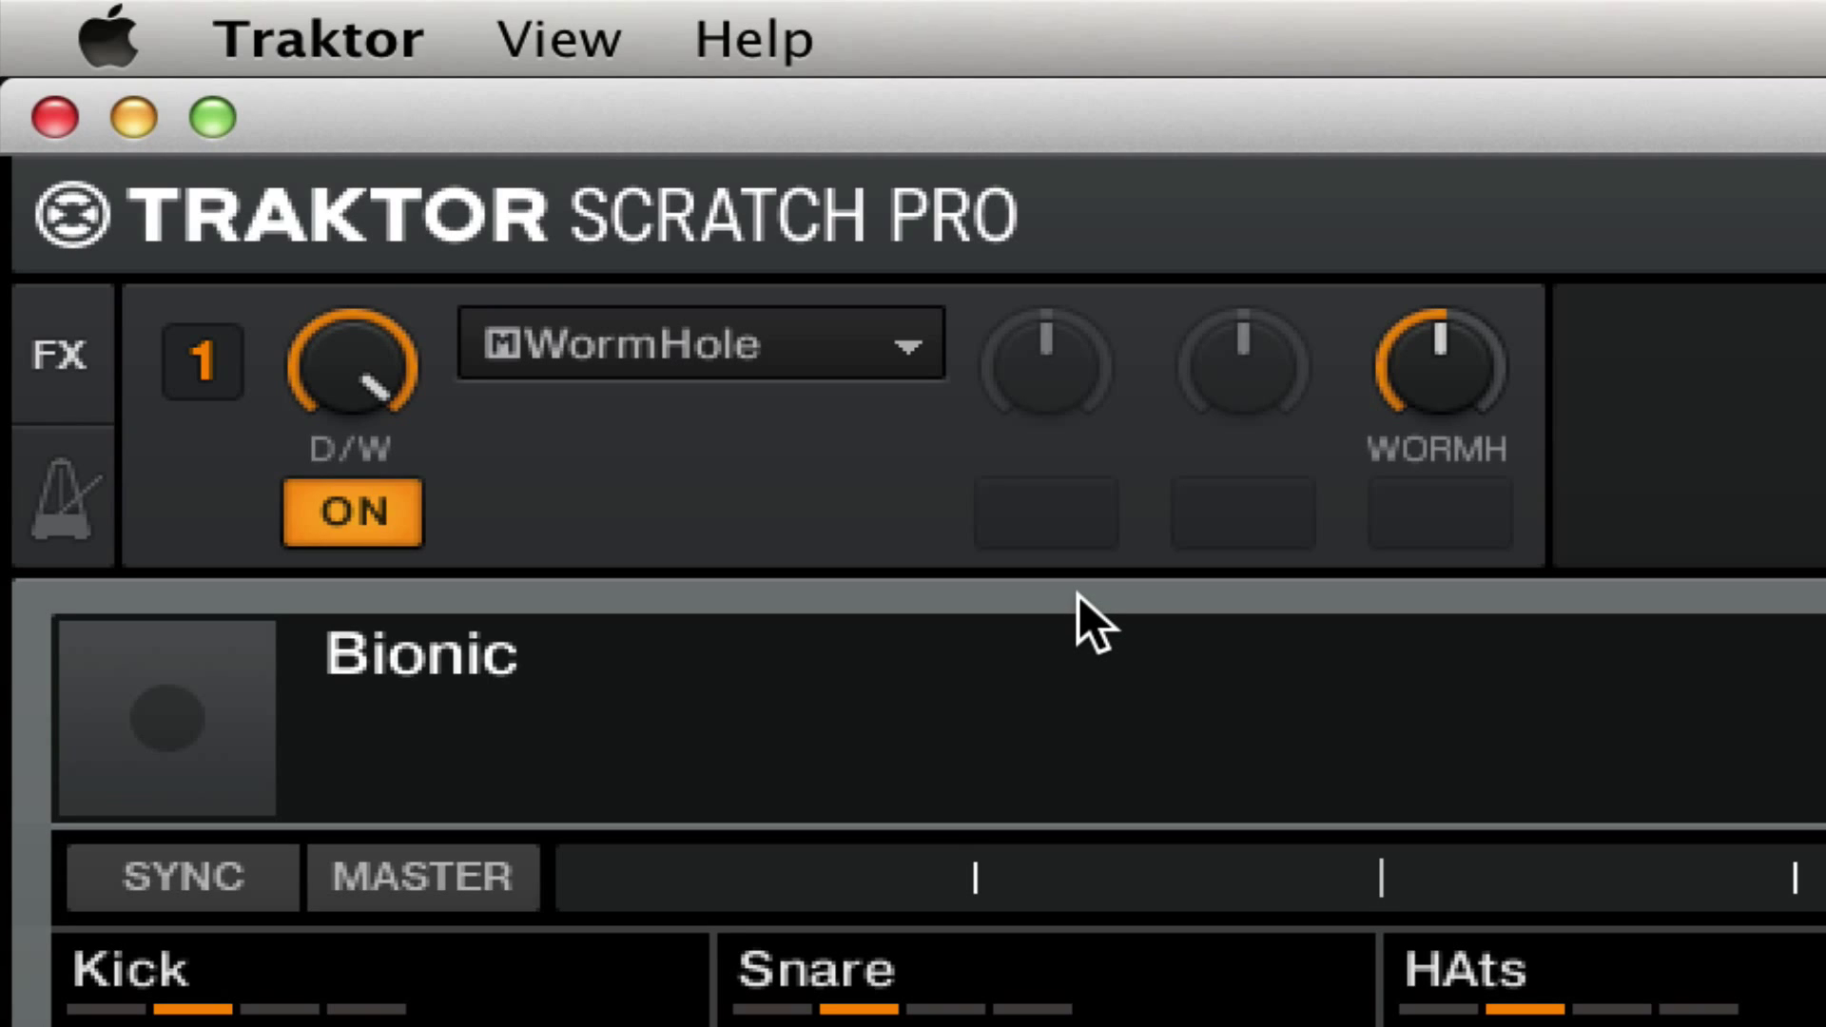
mouse_move(1396, 363)
mouse_move(1457, 398)
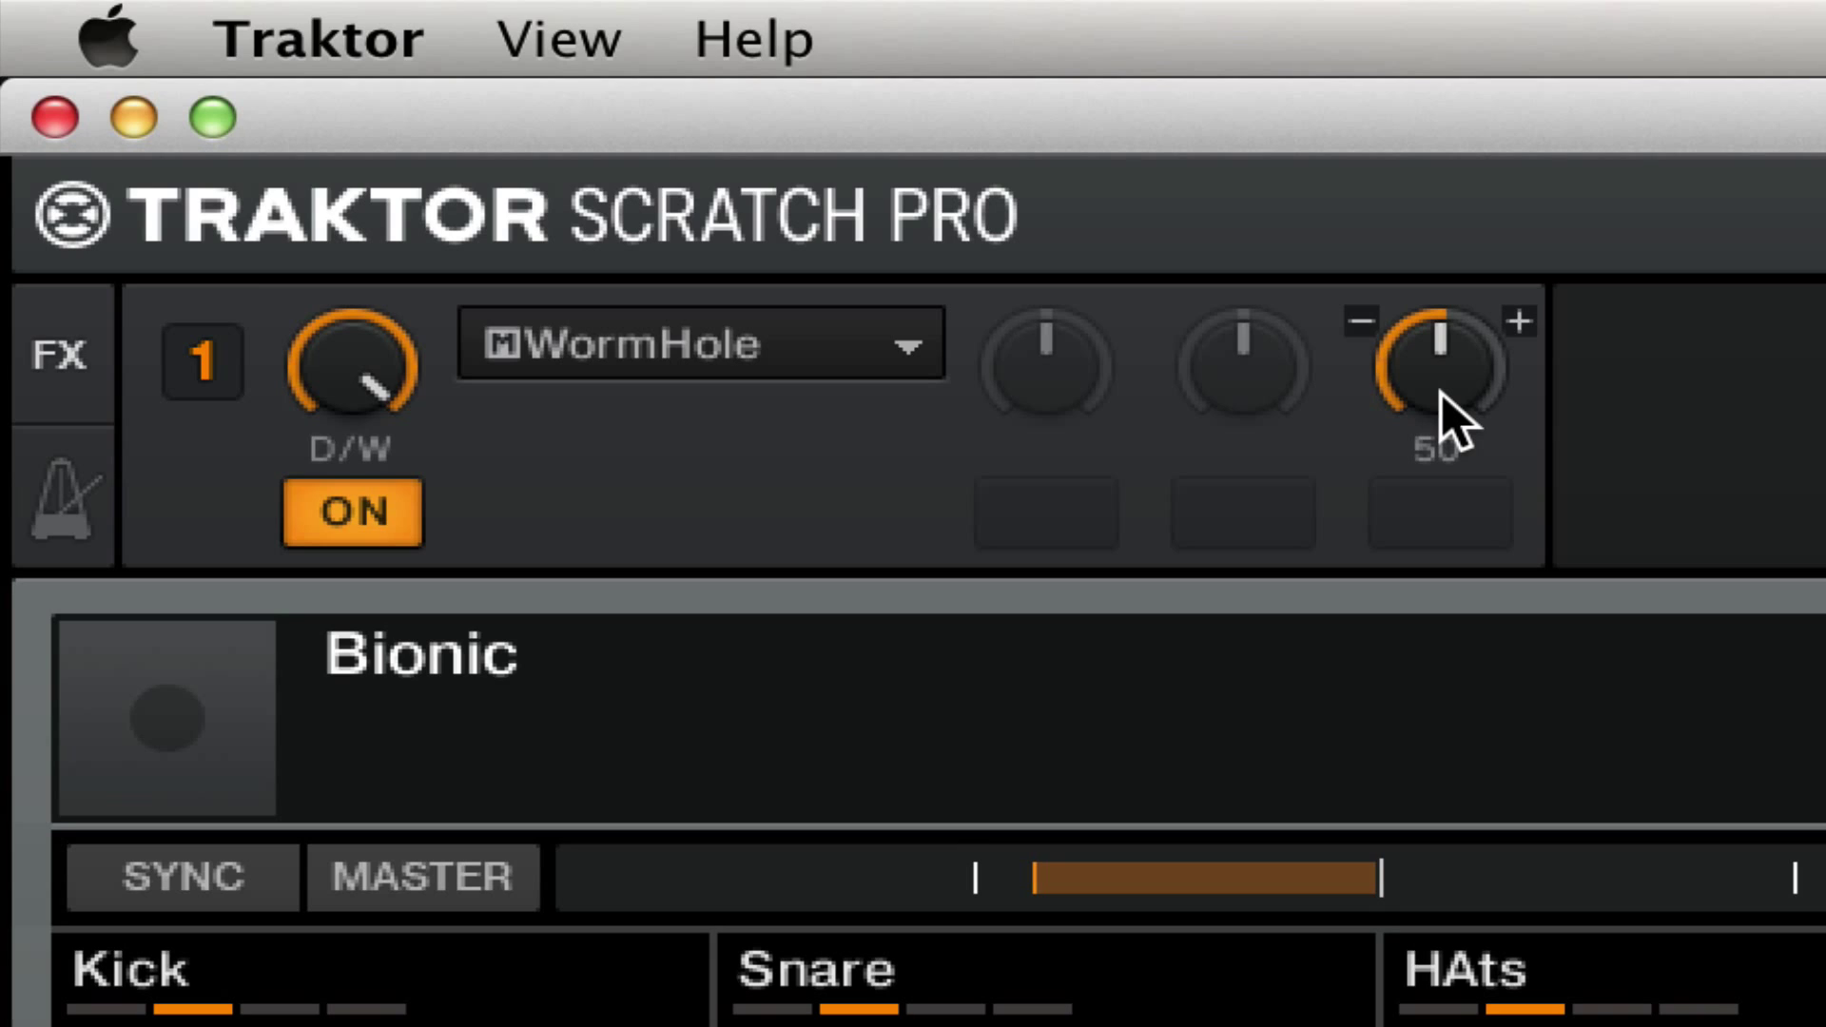
left_click_drag(1457, 418, 1548, 20)
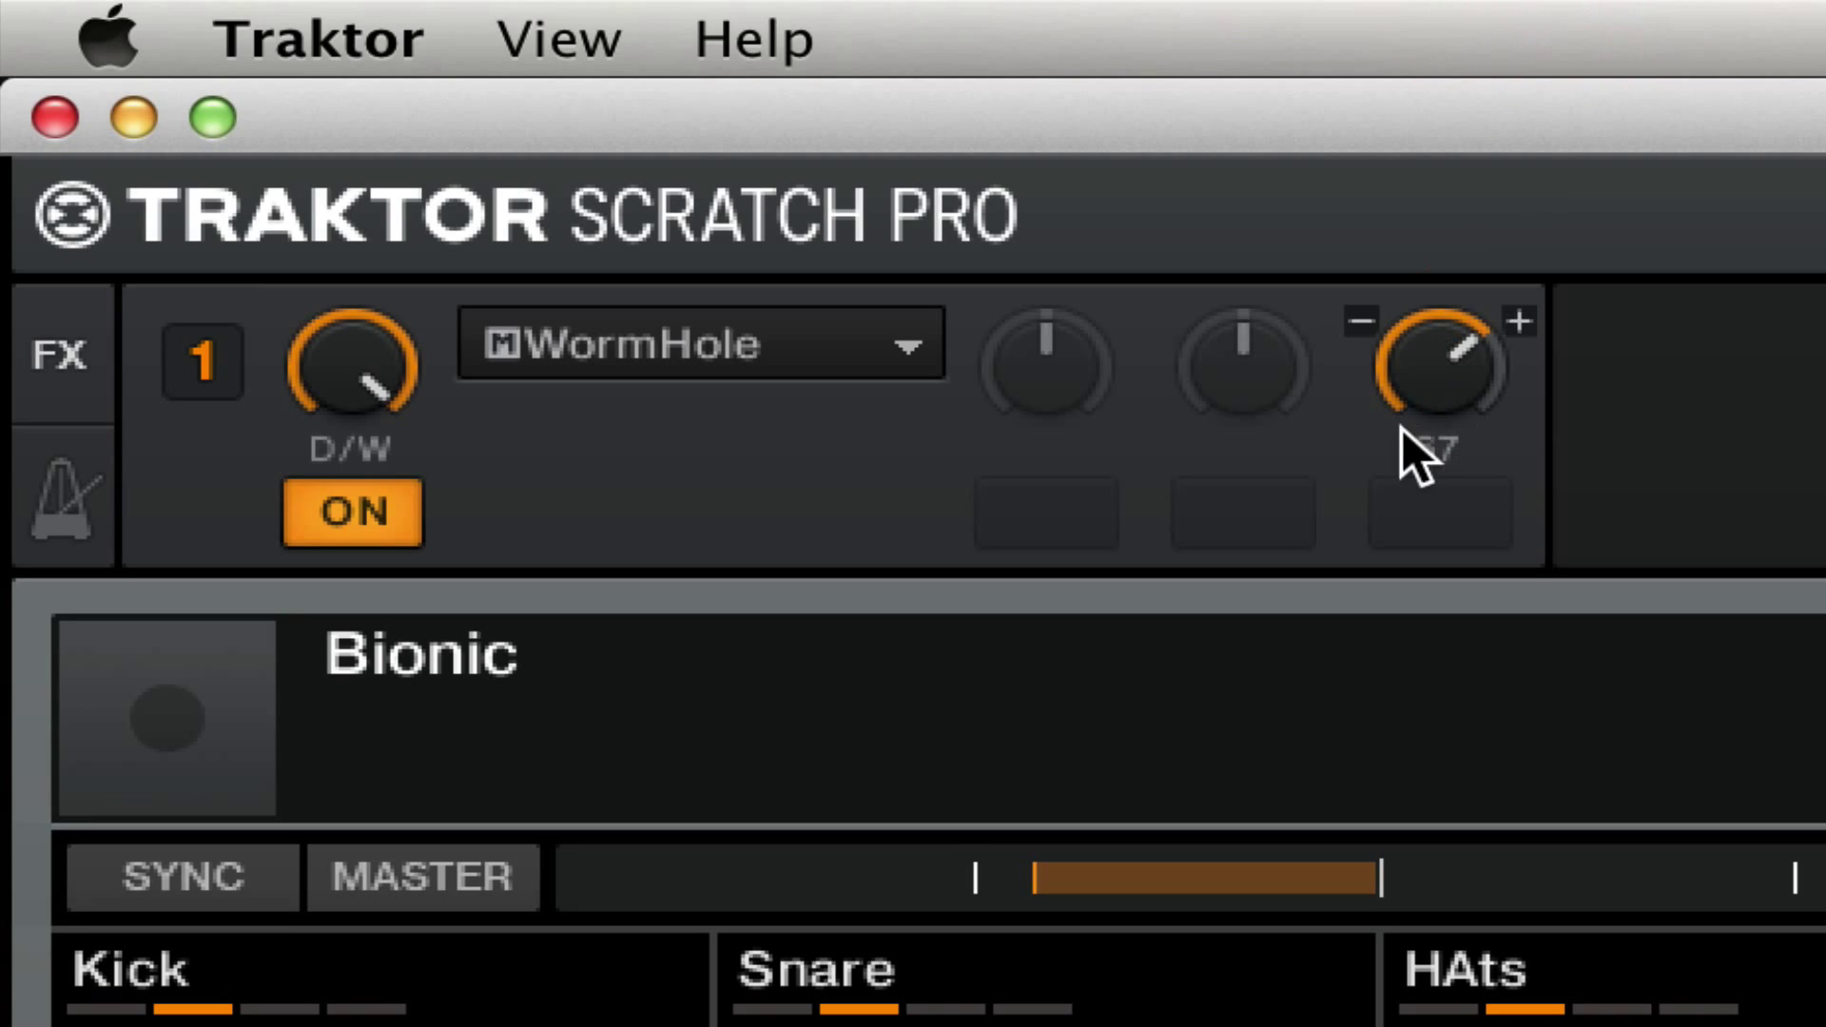
left_click_drag(1404, 398, 1404, 330)
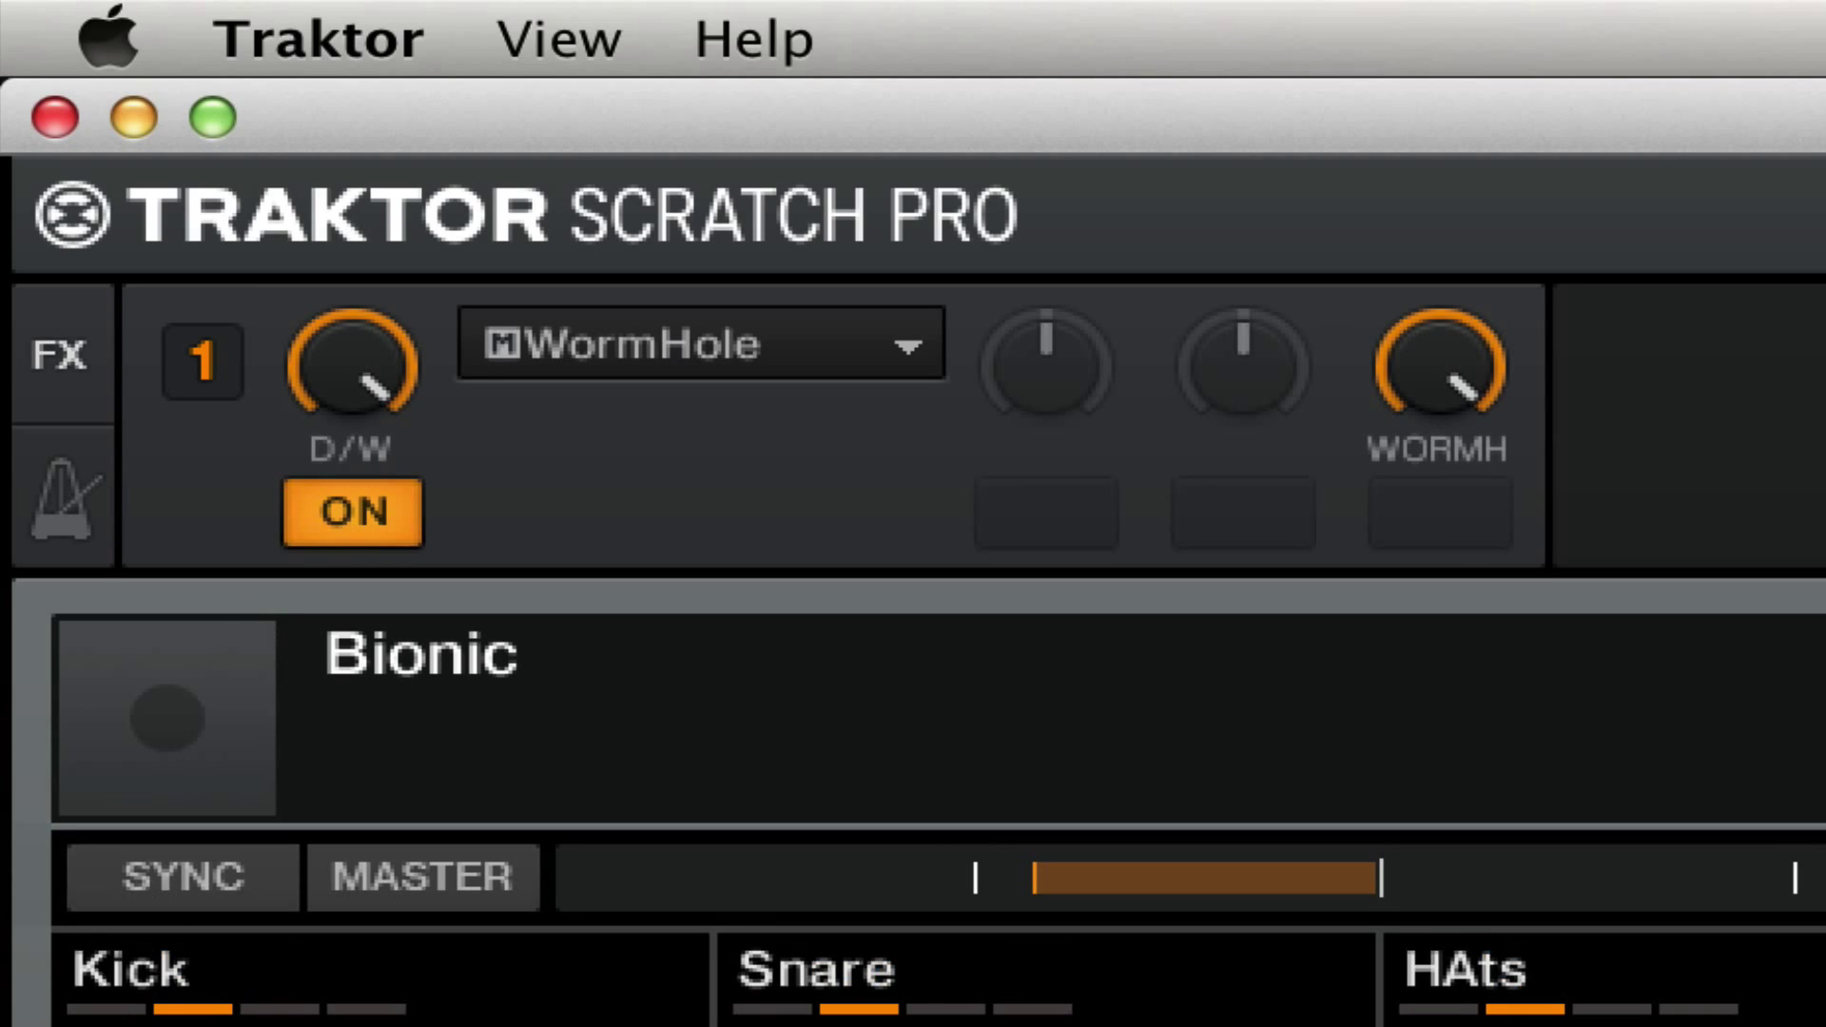
mouse_move(1491, 330)
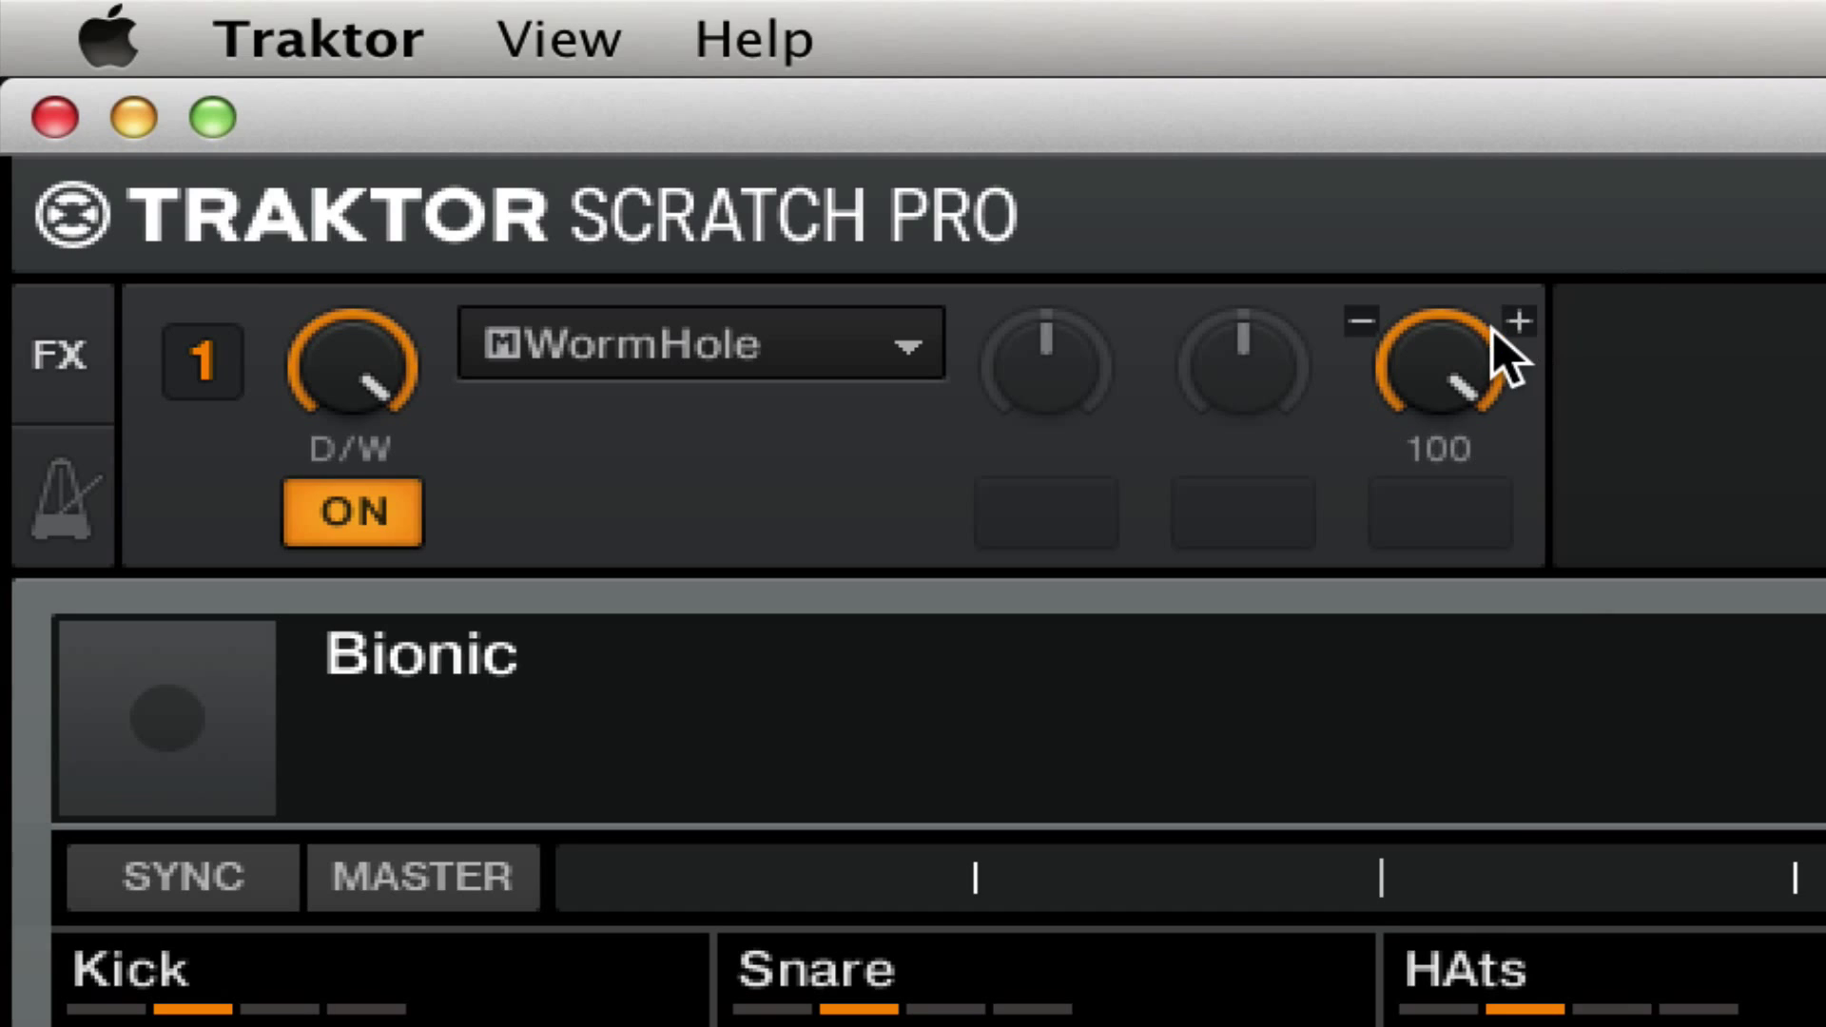
double_click(1423, 388)
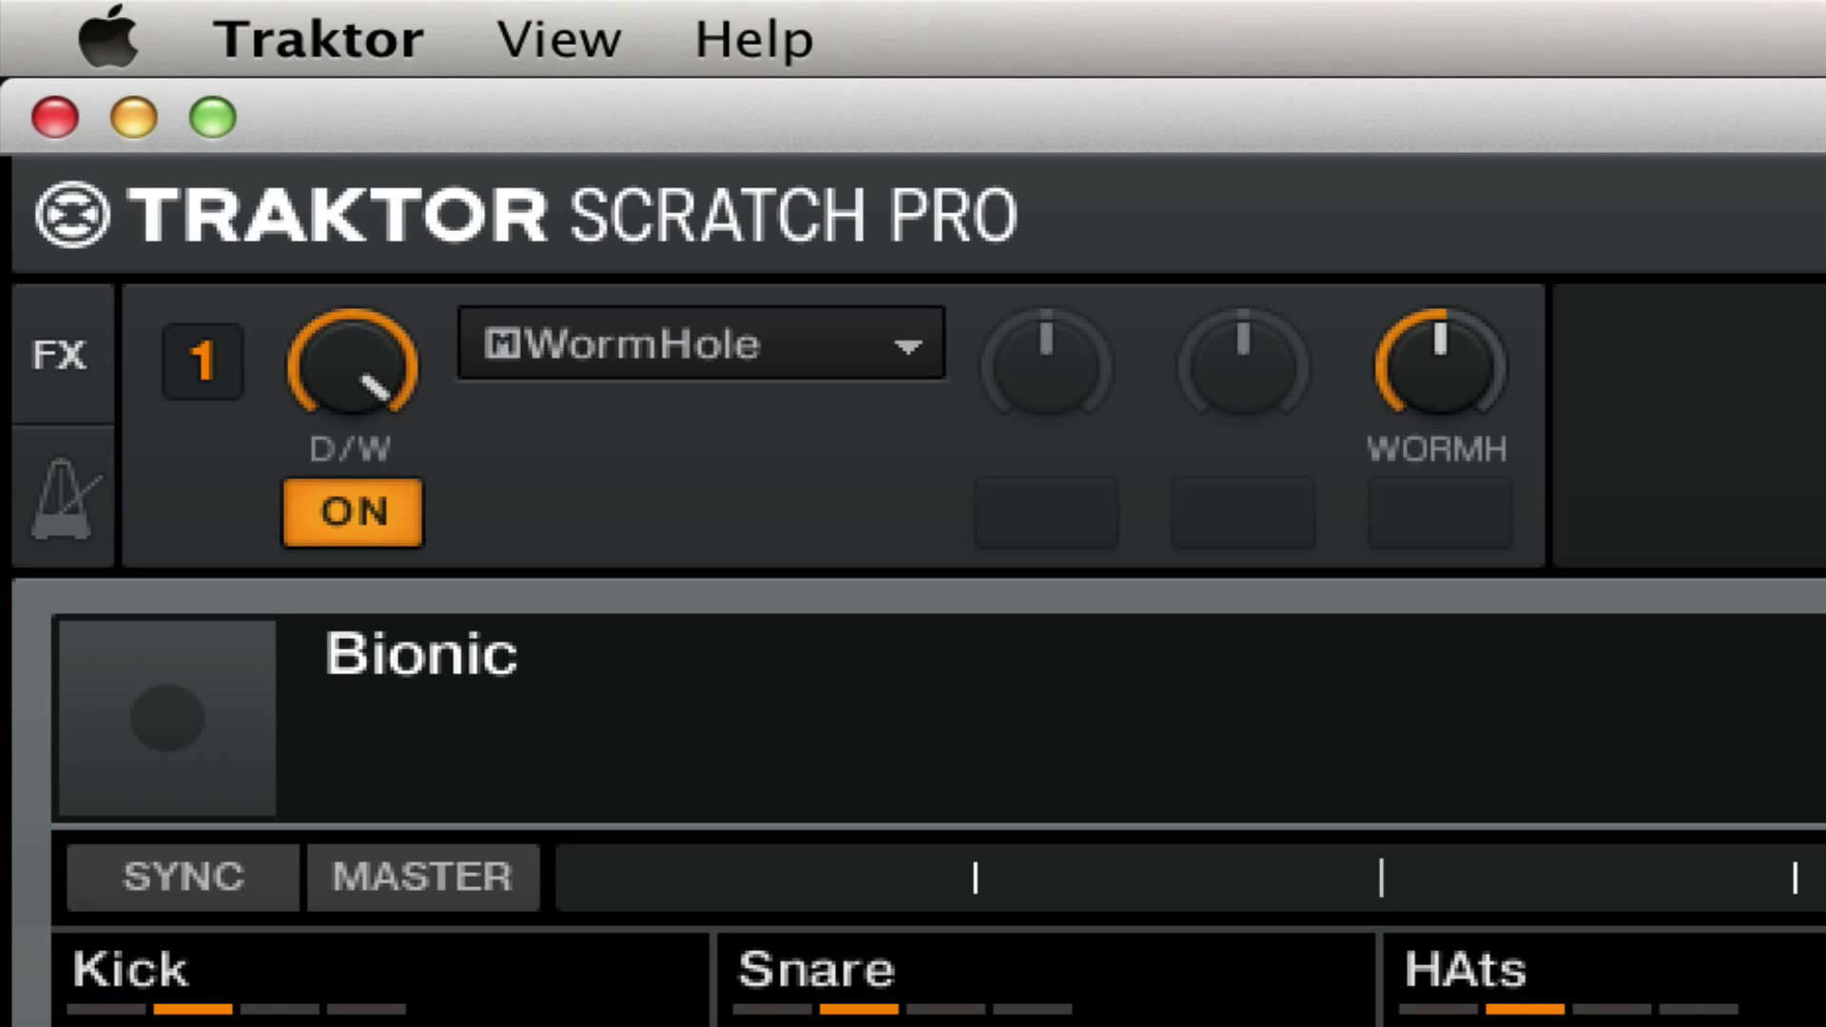
- Sweep the WORMH amount up to 100 and reset it back to 50
mouse_move(1448, 399)
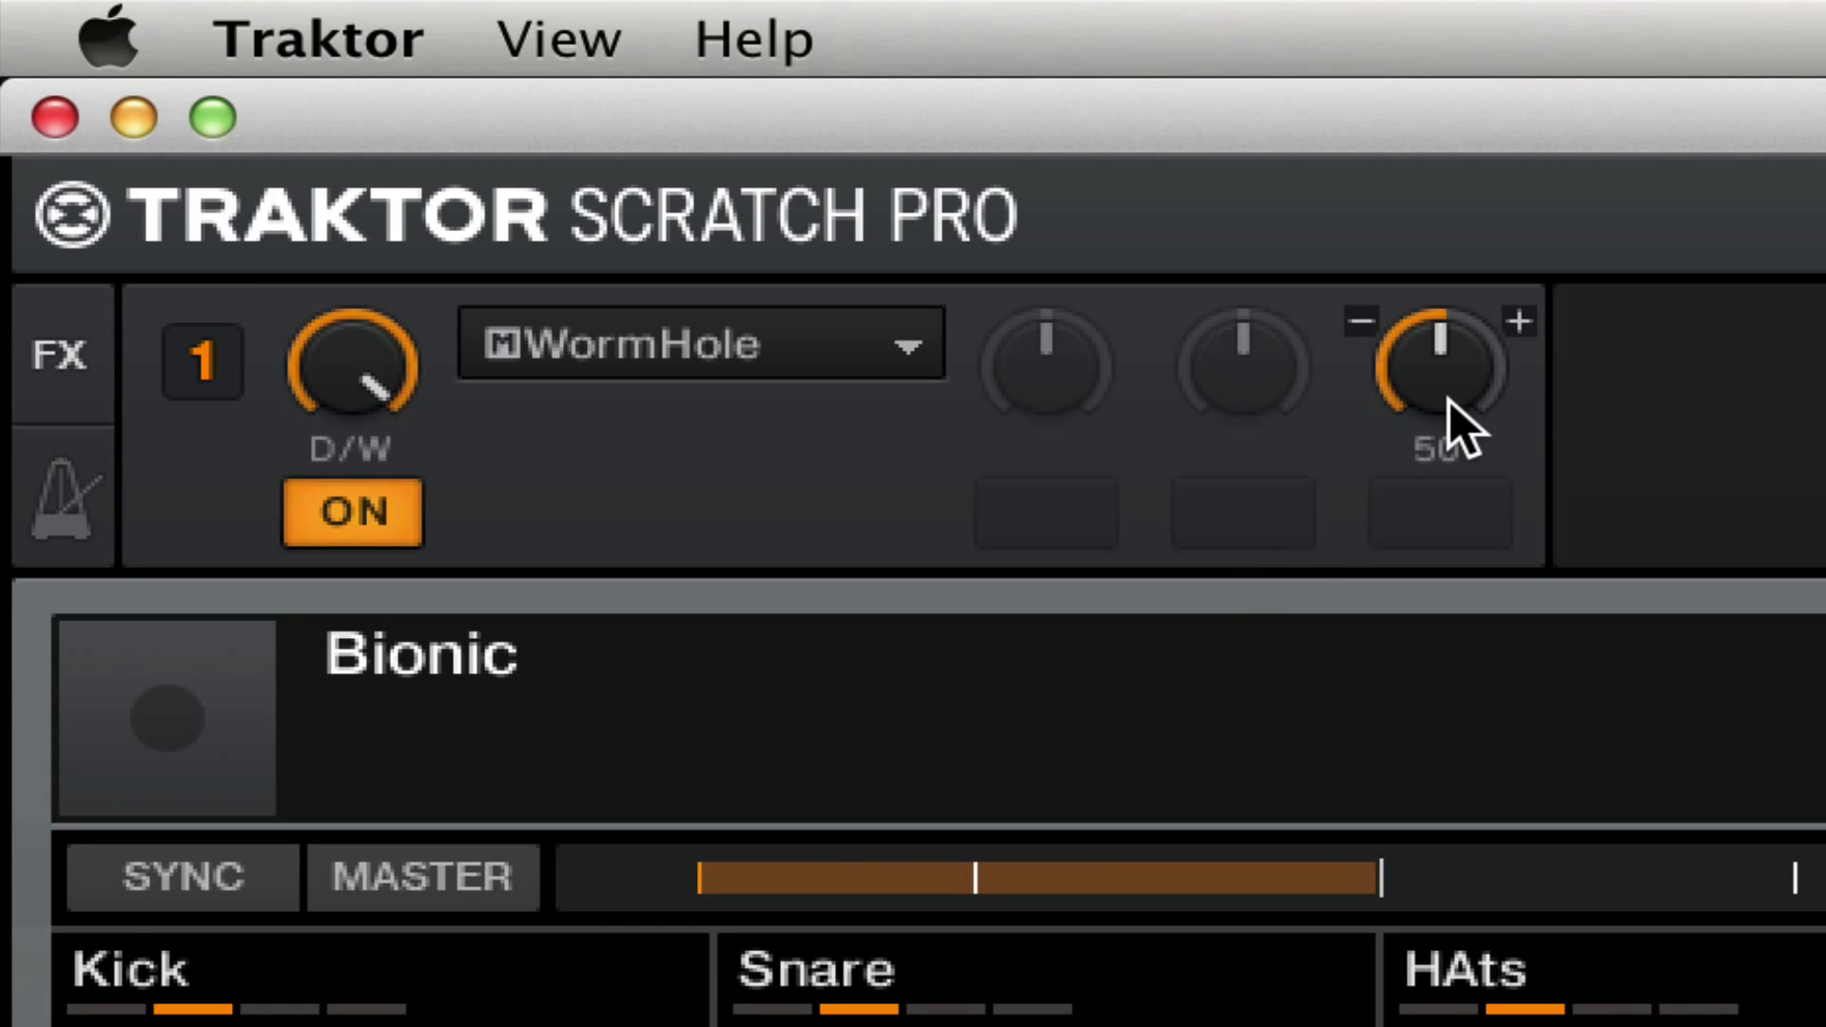
left_click_drag(1447, 399, 1373, 10)
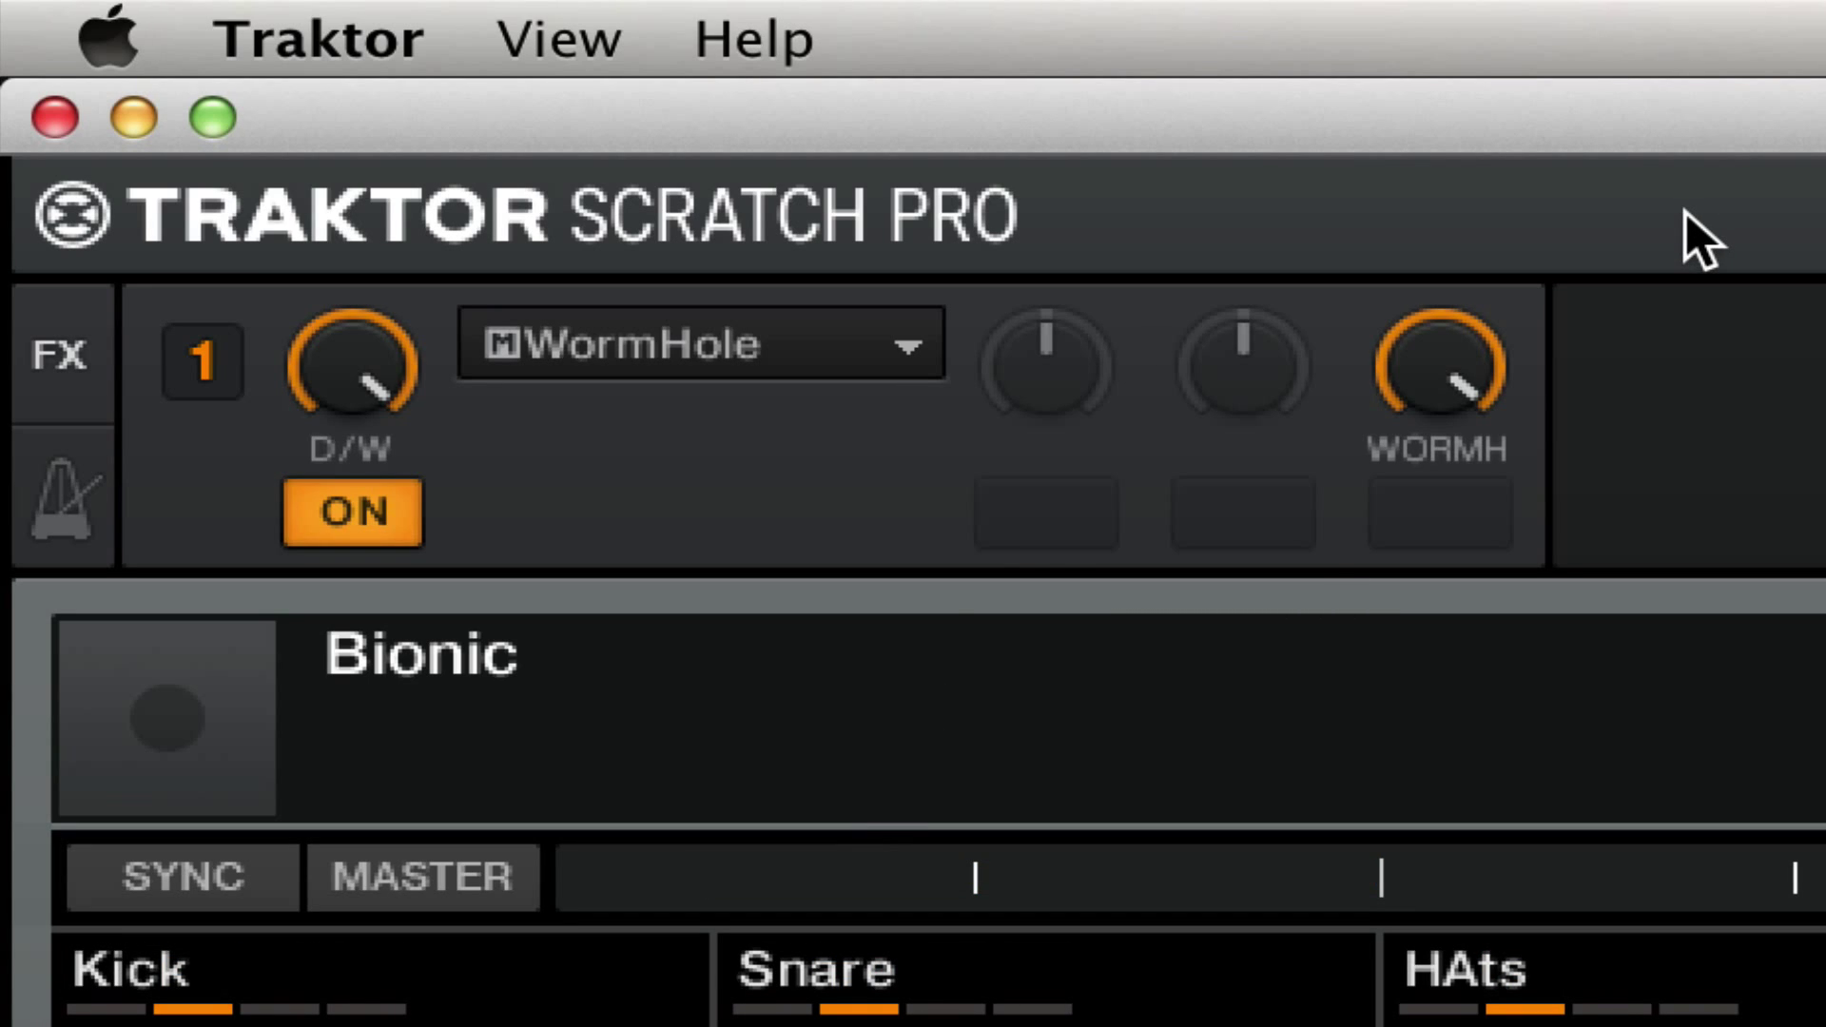
double_click(1384, 380)
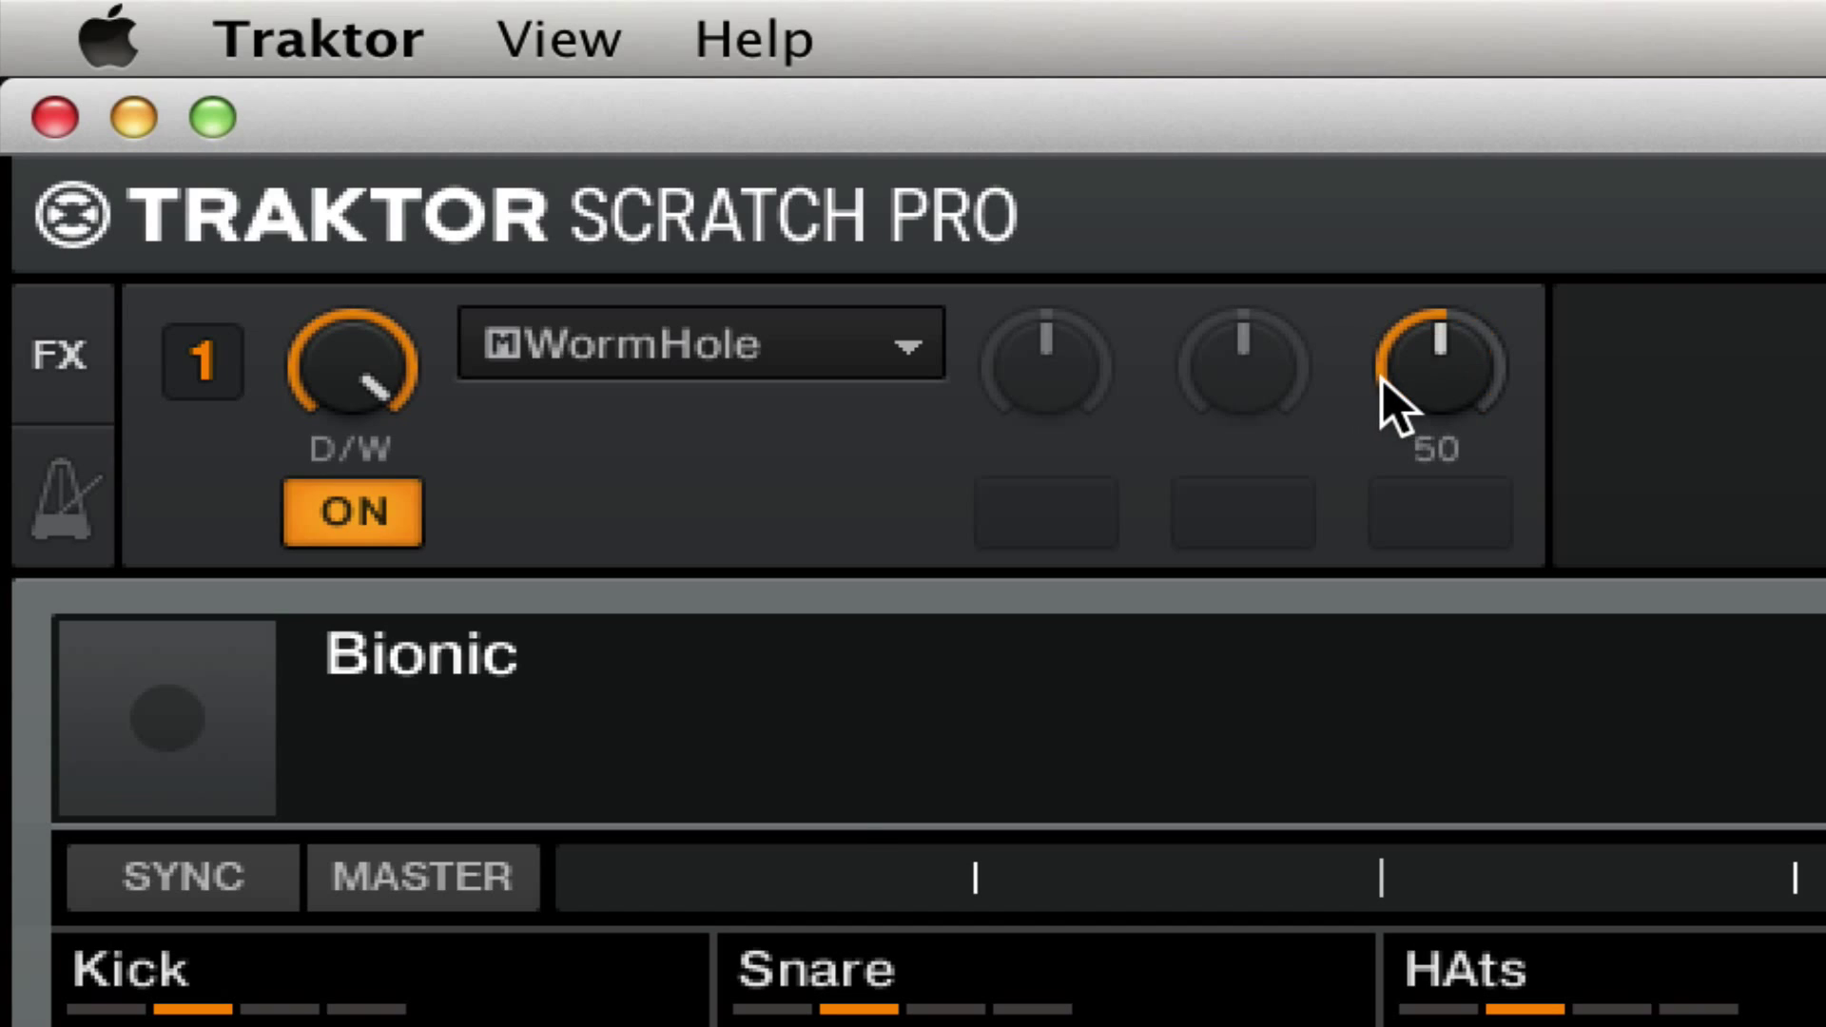
- Raise the WormHole amount to 91 to fade out the looping deck
mouse_move(856, 1018)
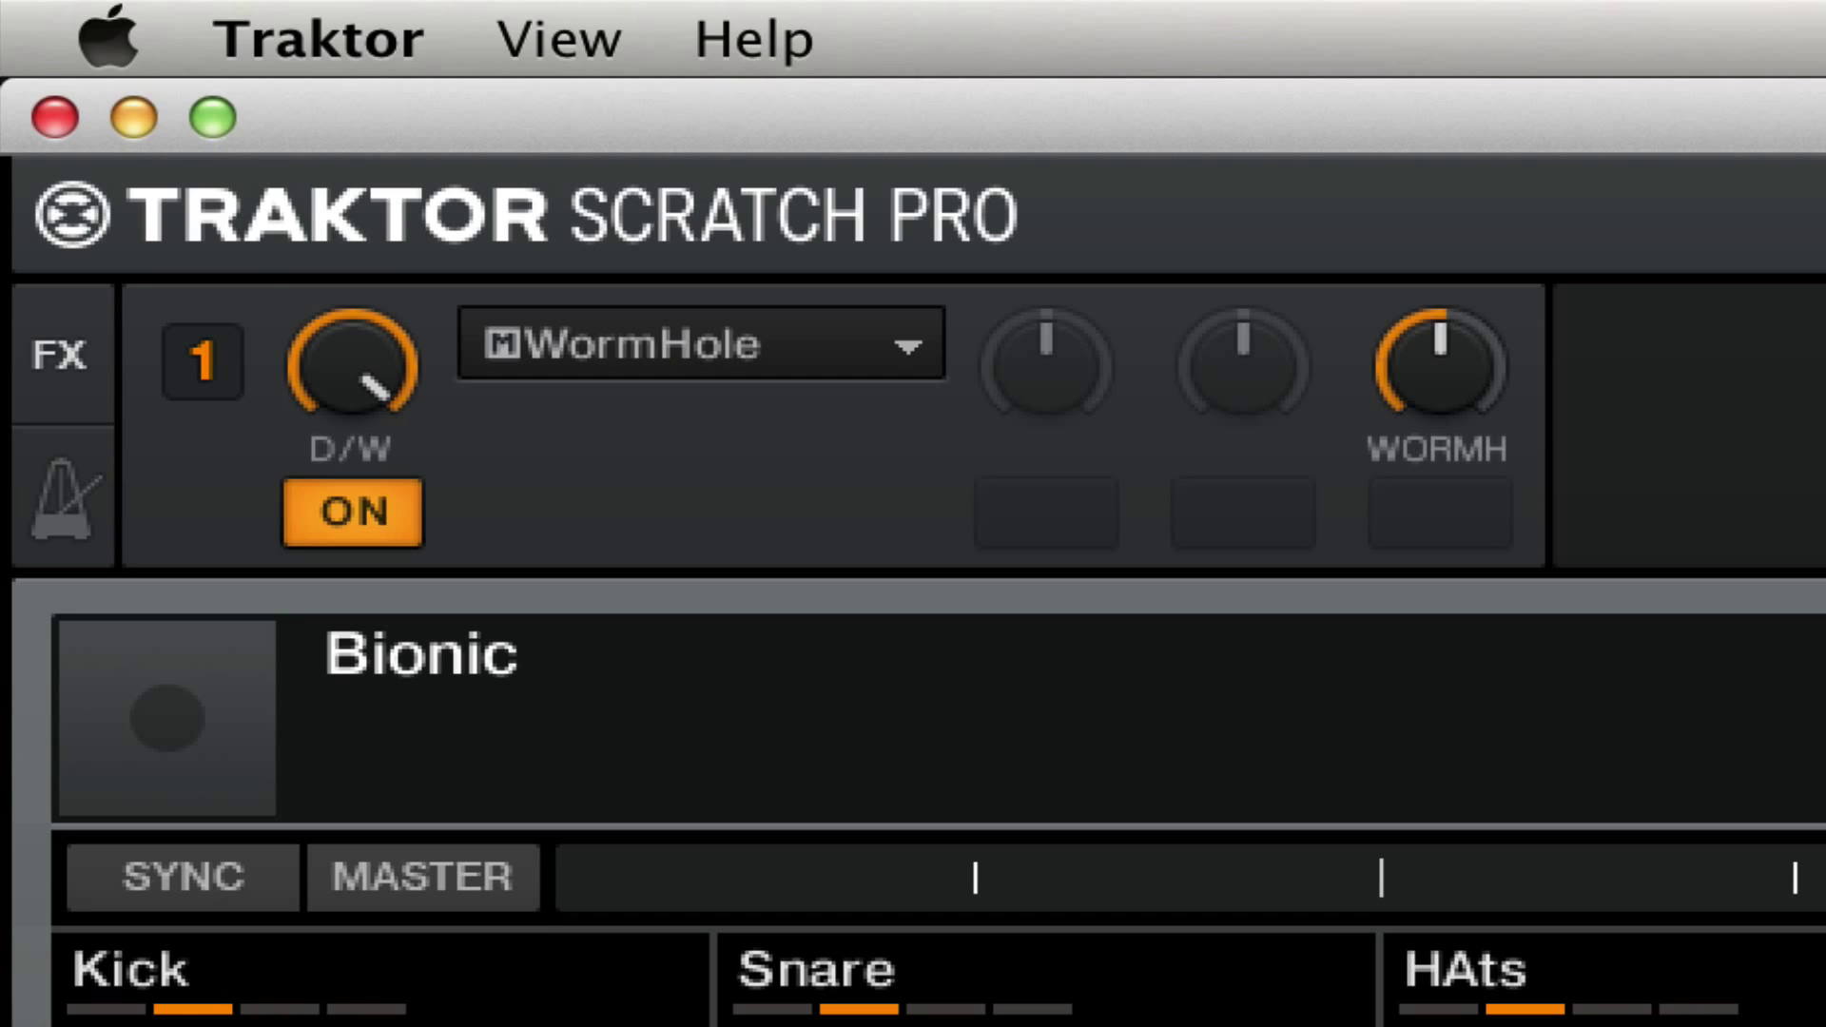
mouse_move(1435, 396)
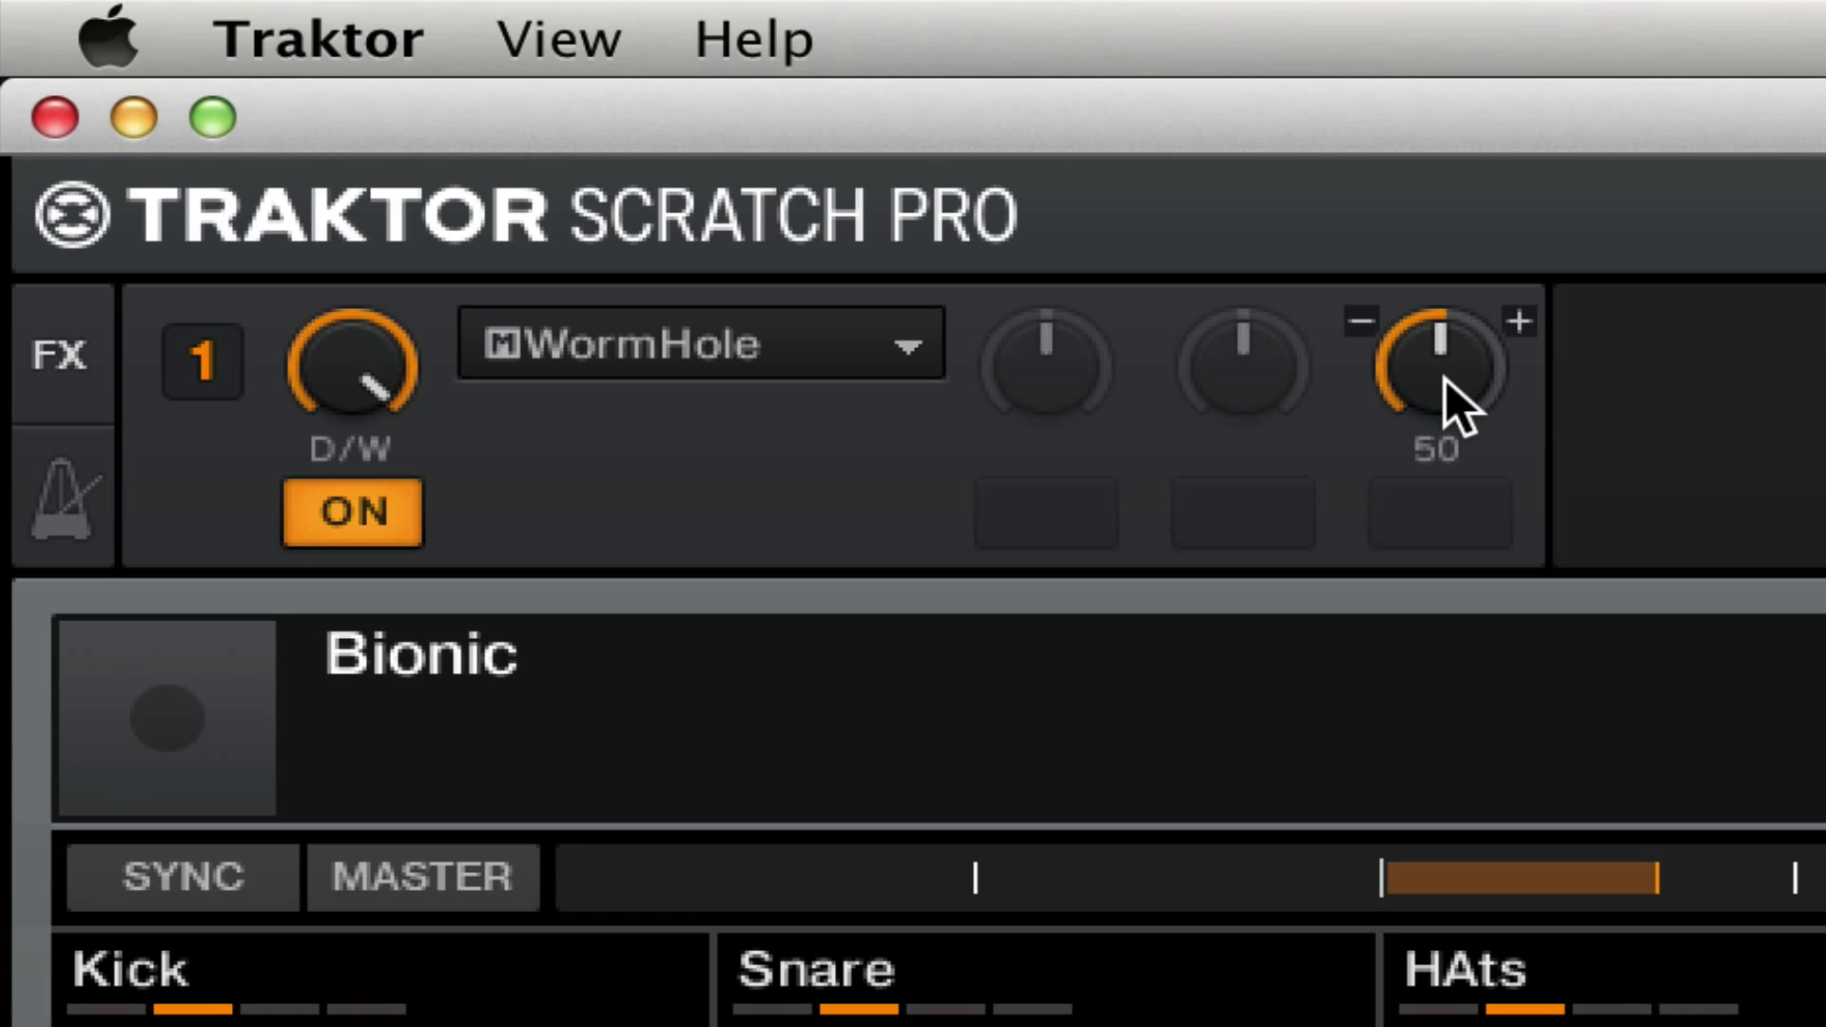
left_click_drag(1444, 380, 1445, 305)
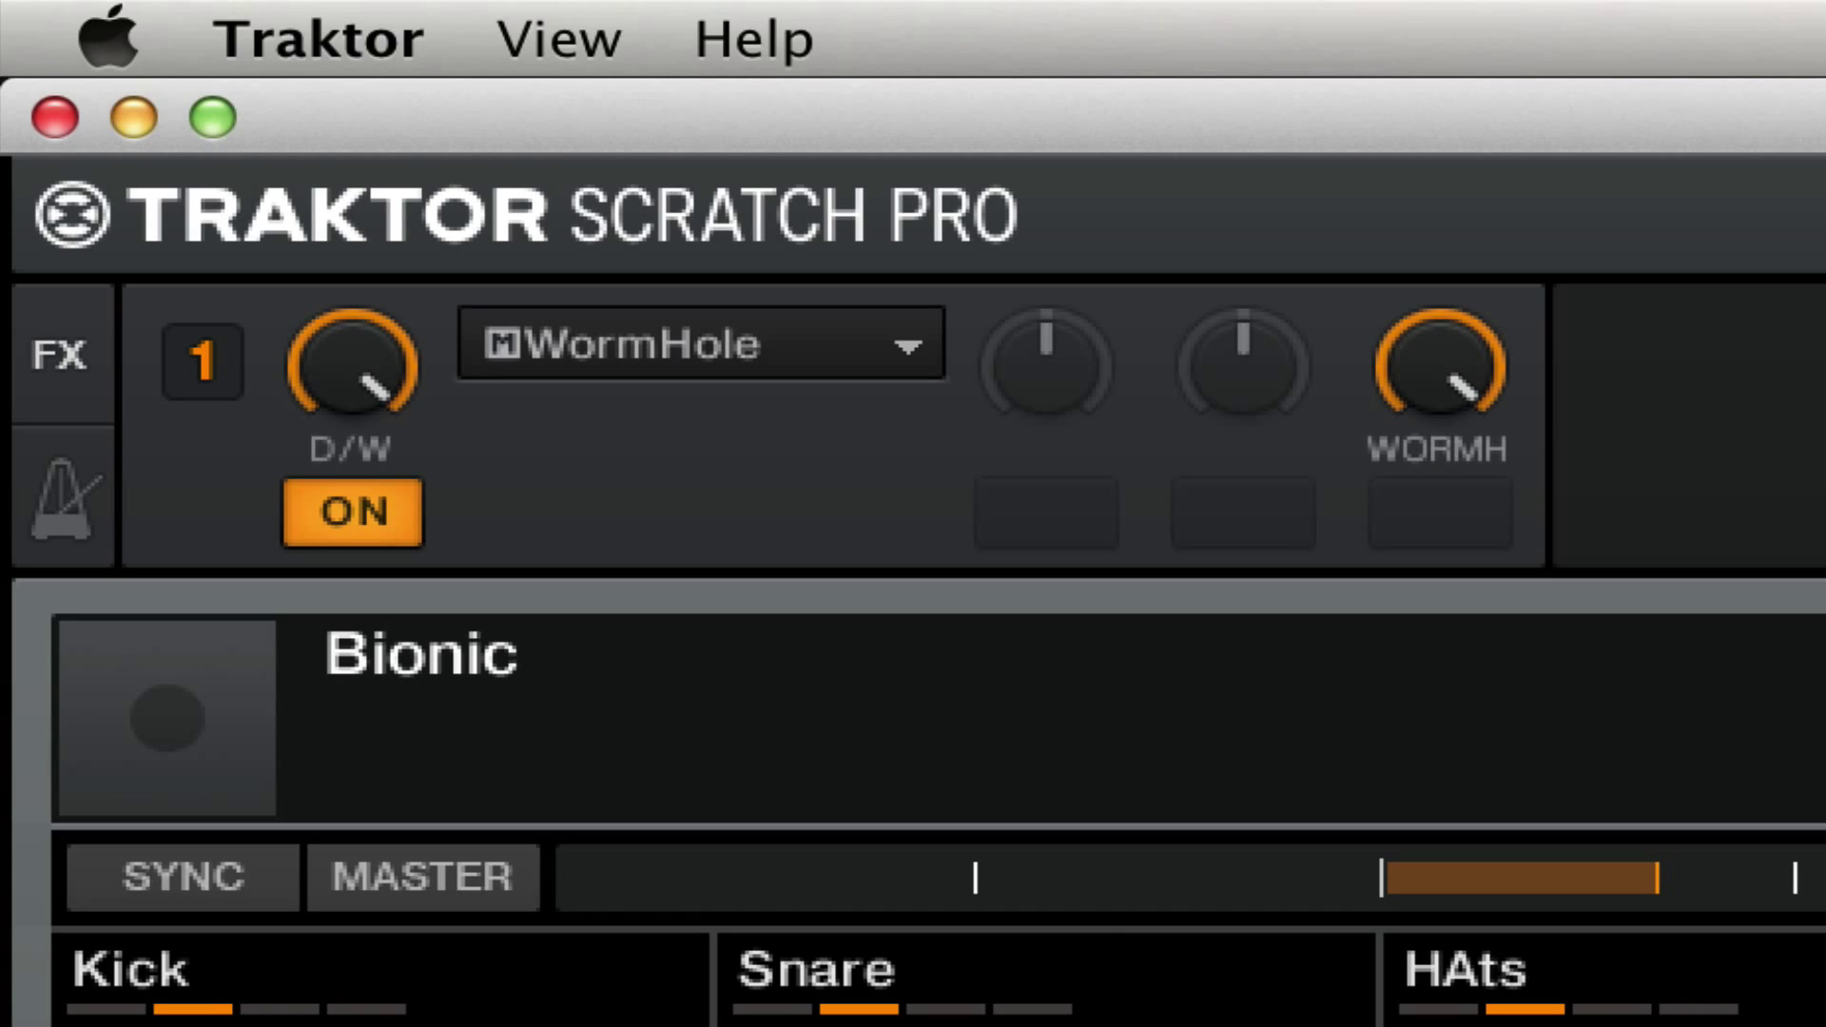